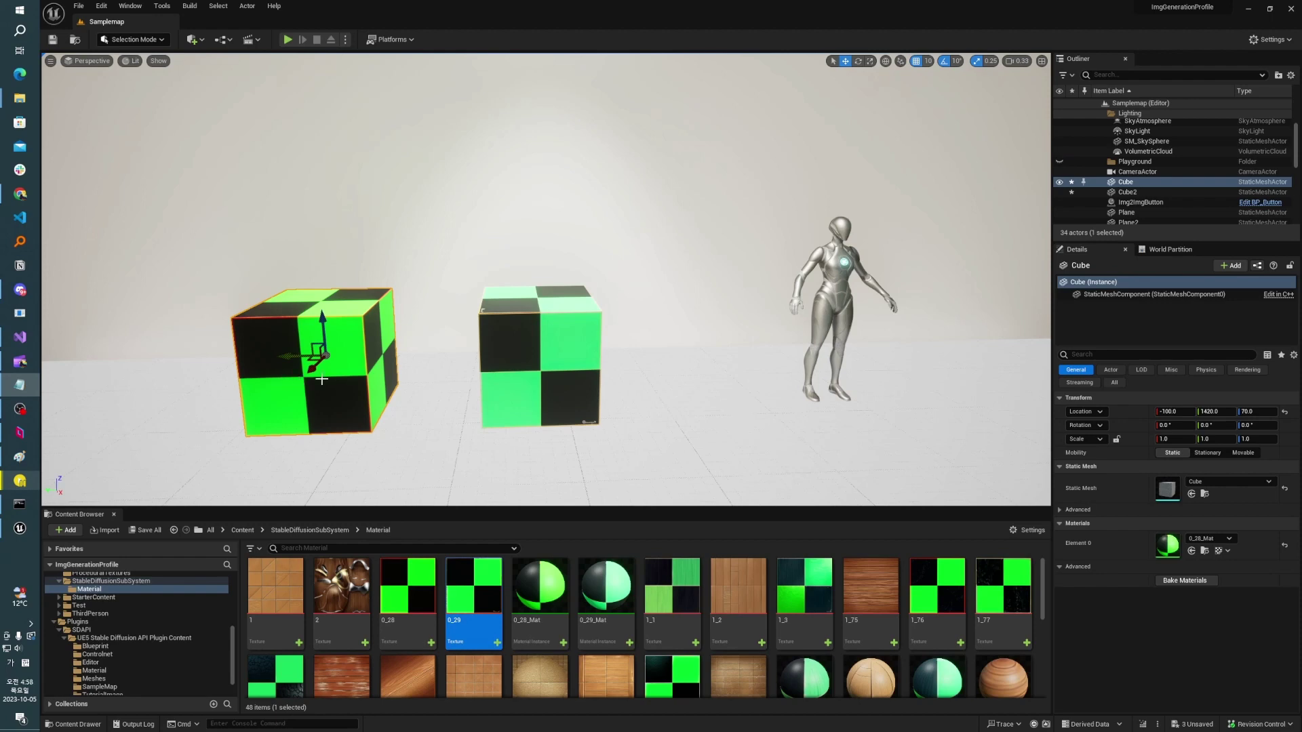
Open the Set AI Material By Text options for the left cube, examine the prompt, size and generation parameters, and dismiss them
{"action": "middle_click_drag", "start_coordinate": [270, 375], "coordinate": [175, 375]}
{"action": "right_click_drag", "start_coordinate": [175, 375], "coordinate": [166, 383]}
{"action": "right_click_drag", "start_coordinate": [378, 372], "coordinate": [377, 373]}
{"action": "right_click", "coordinate": [381, 377]}
{"action": "mouse_move", "coordinate": [487, 628]}
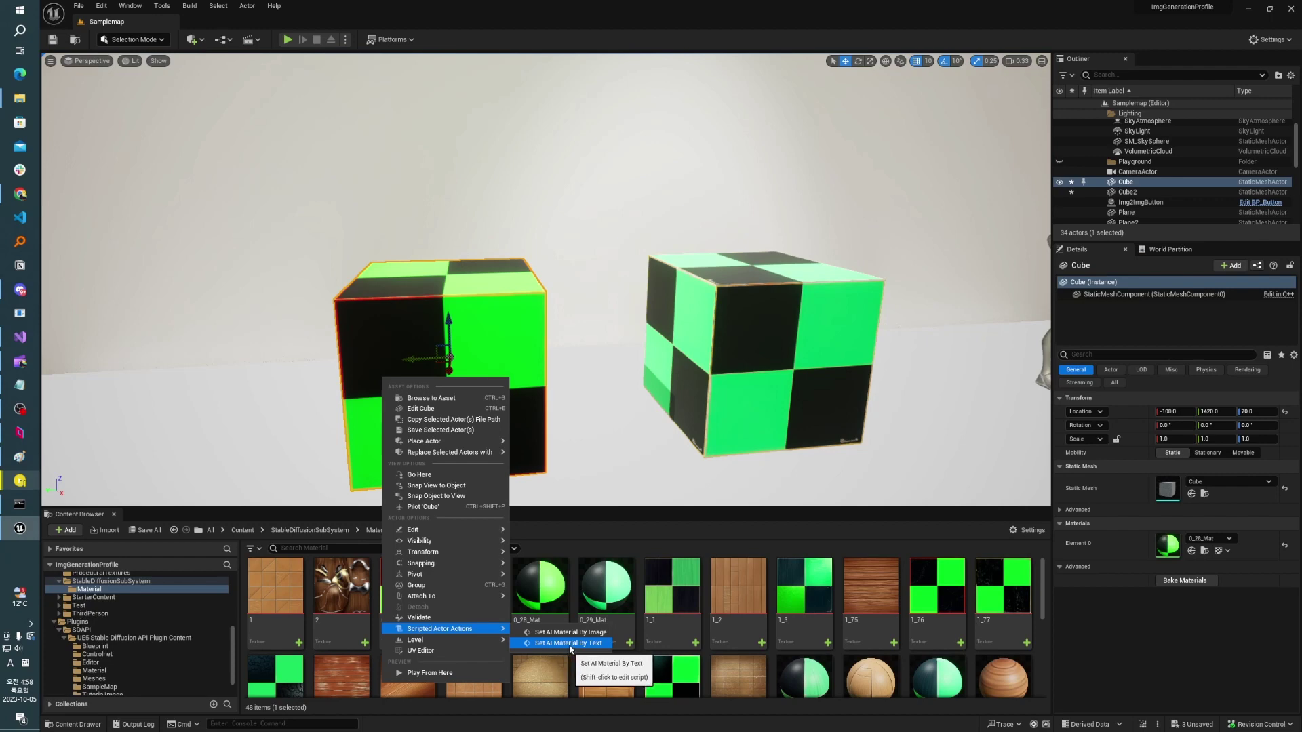
{"action": "left_click", "coordinate": [545, 644]}
{"action": "left_click_drag", "start_coordinate": [629, 314], "coordinate": [161, 173]}
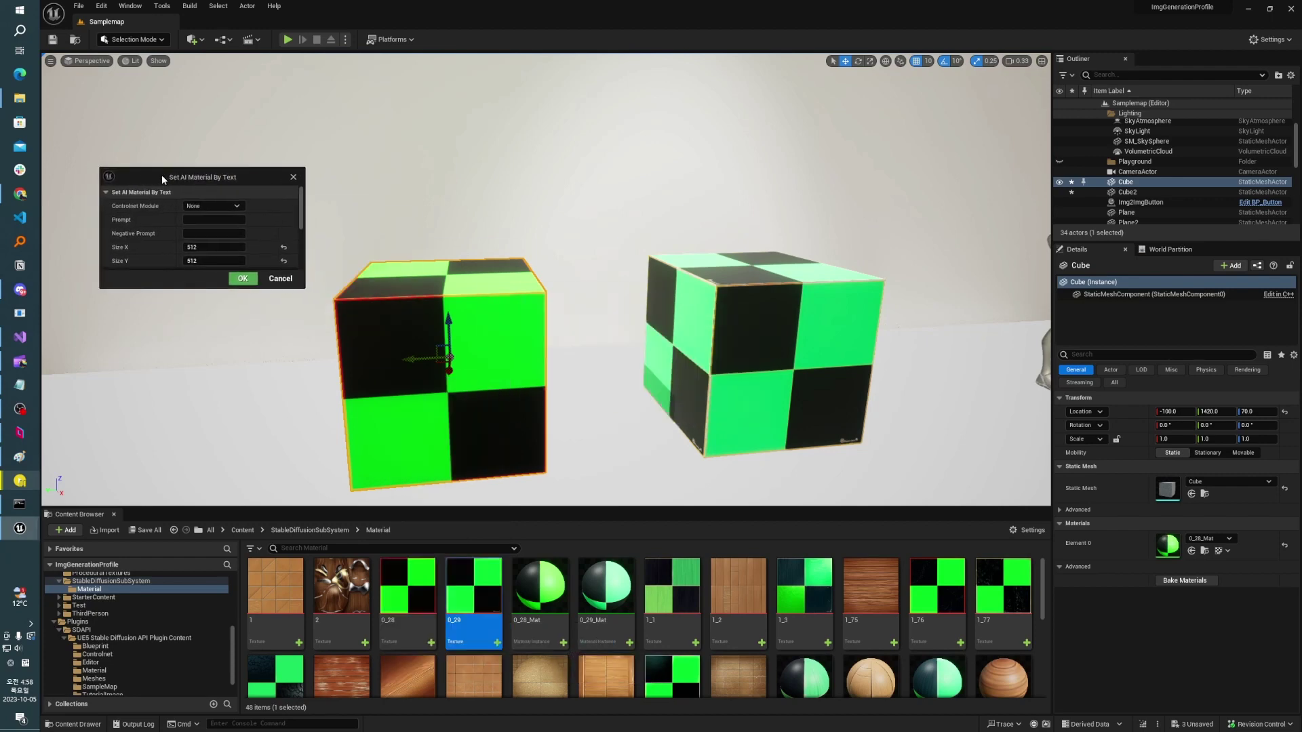
{"action": "left_click_drag", "start_coordinate": [211, 290], "coordinate": [213, 425]}
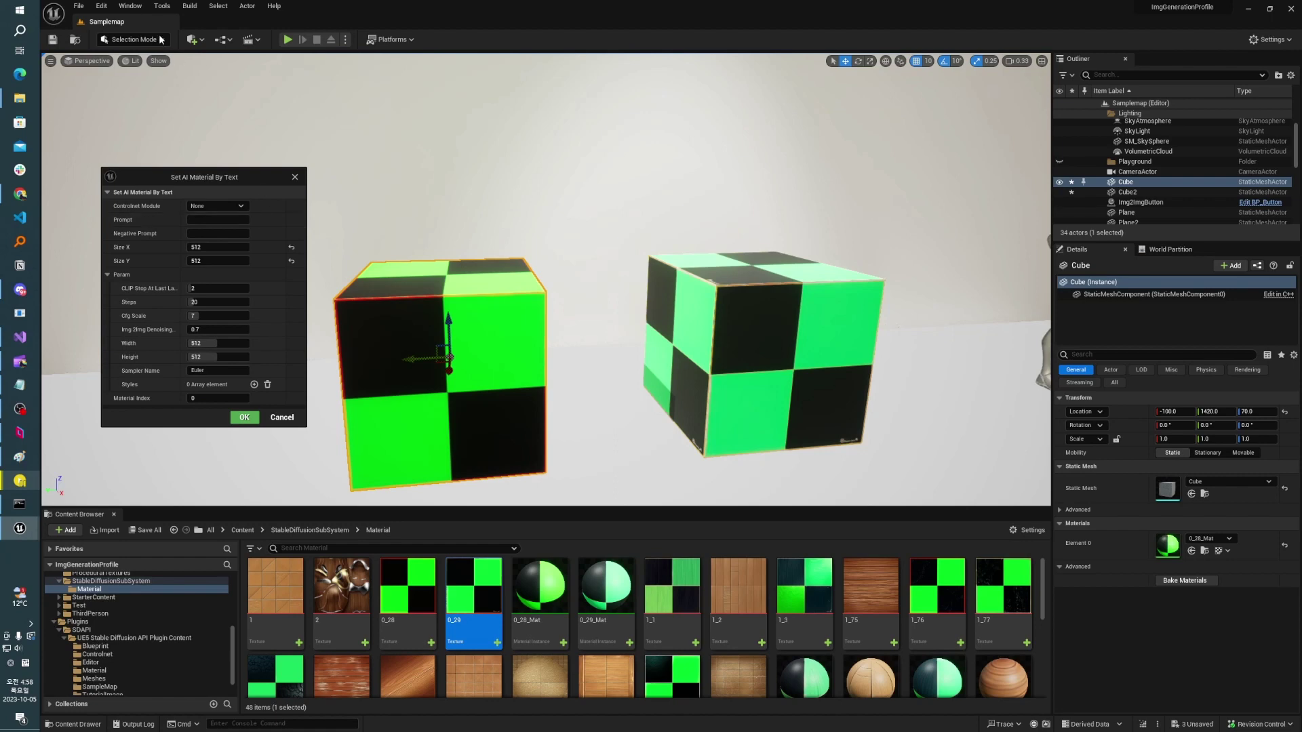
{"action": "left_click", "coordinate": [295, 176]}
Open the Stable Diffusion editor utility widget to view its generation settings, and close it
{"action": "left_click", "coordinate": [162, 5]}
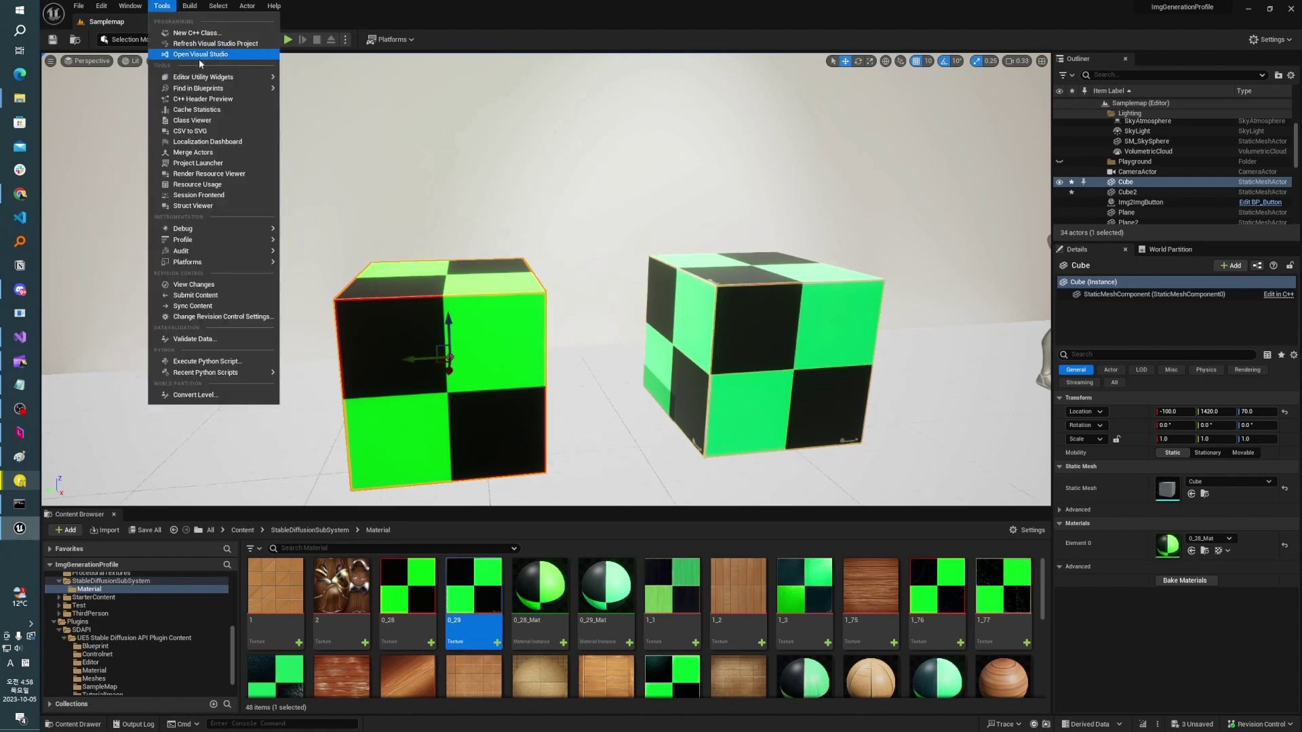
{"action": "mouse_move", "coordinate": [204, 77]}
{"action": "left_click", "coordinate": [319, 81]}
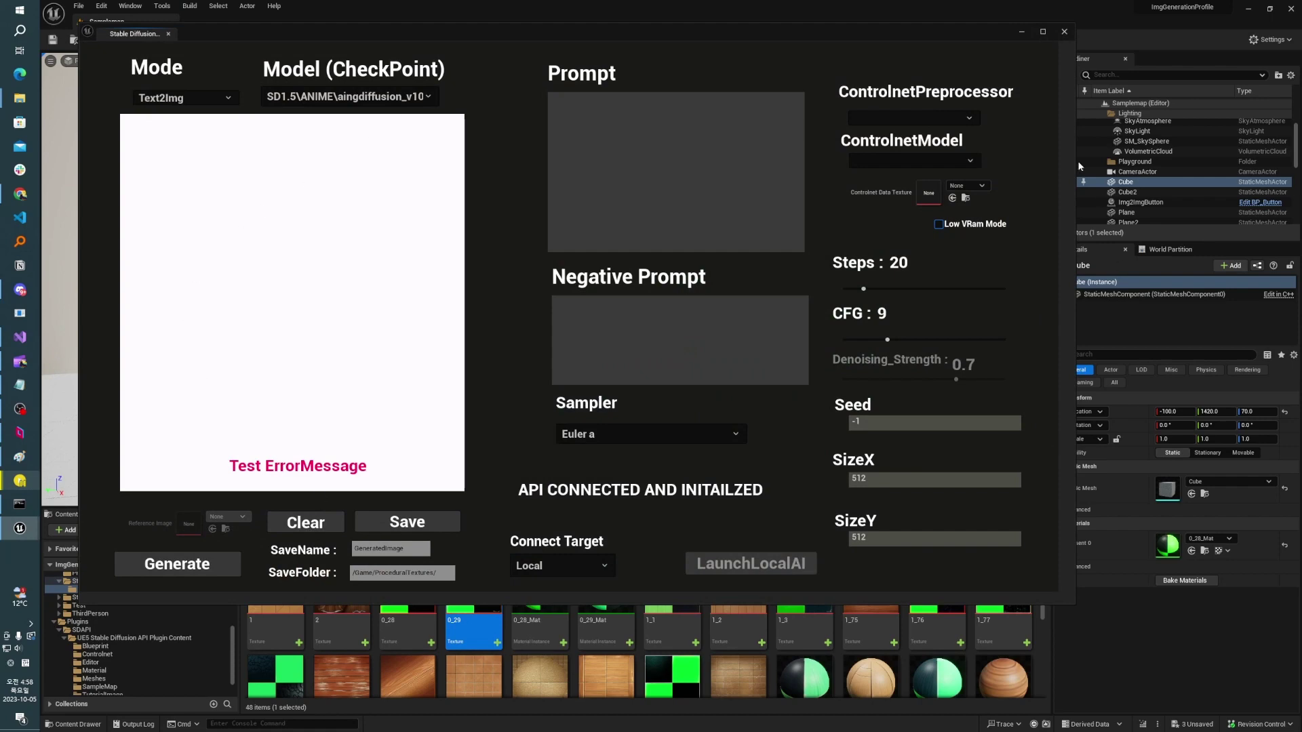
{"action": "left_click", "coordinate": [1062, 32]}
Bring up the left cube's Set AI Material By Text dialog again, enlarge it to review all parameters, and close it
{"action": "right_click", "coordinate": [409, 343]}
{"action": "mouse_move", "coordinate": [478, 592]}
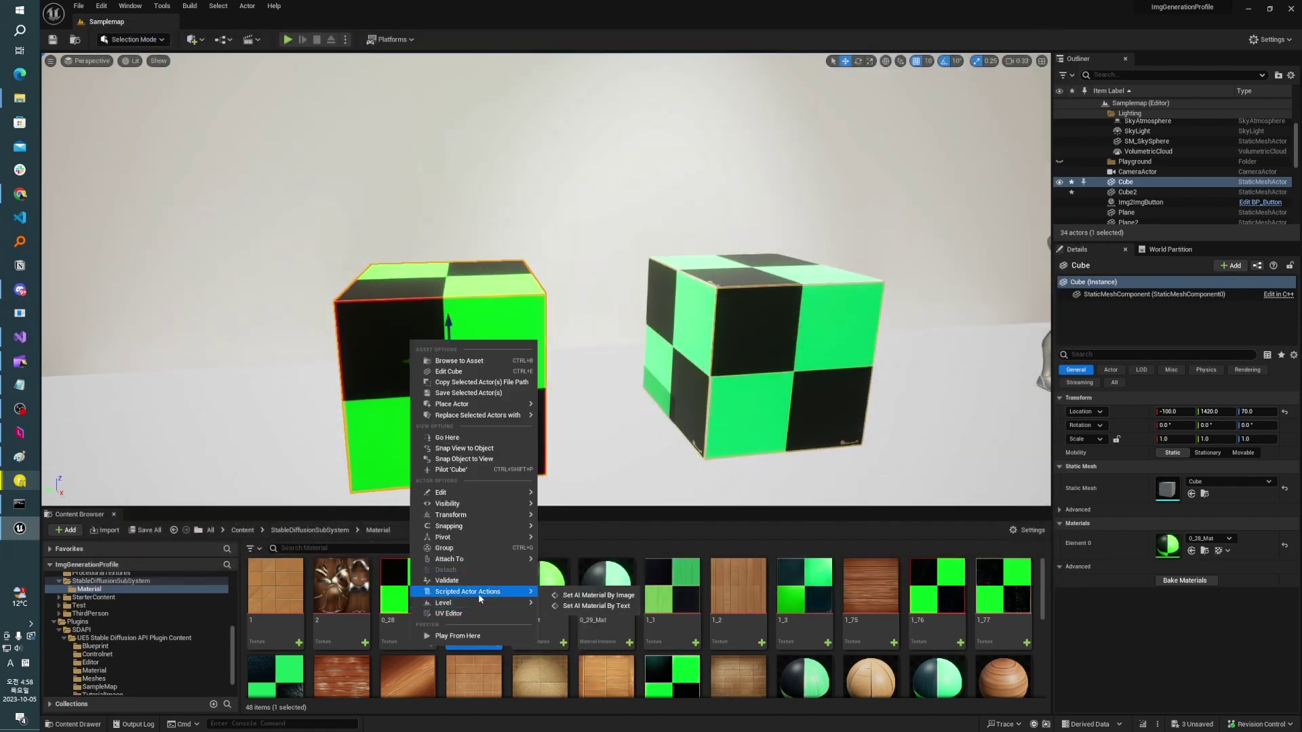
{"action": "left_click", "coordinate": [595, 605]}
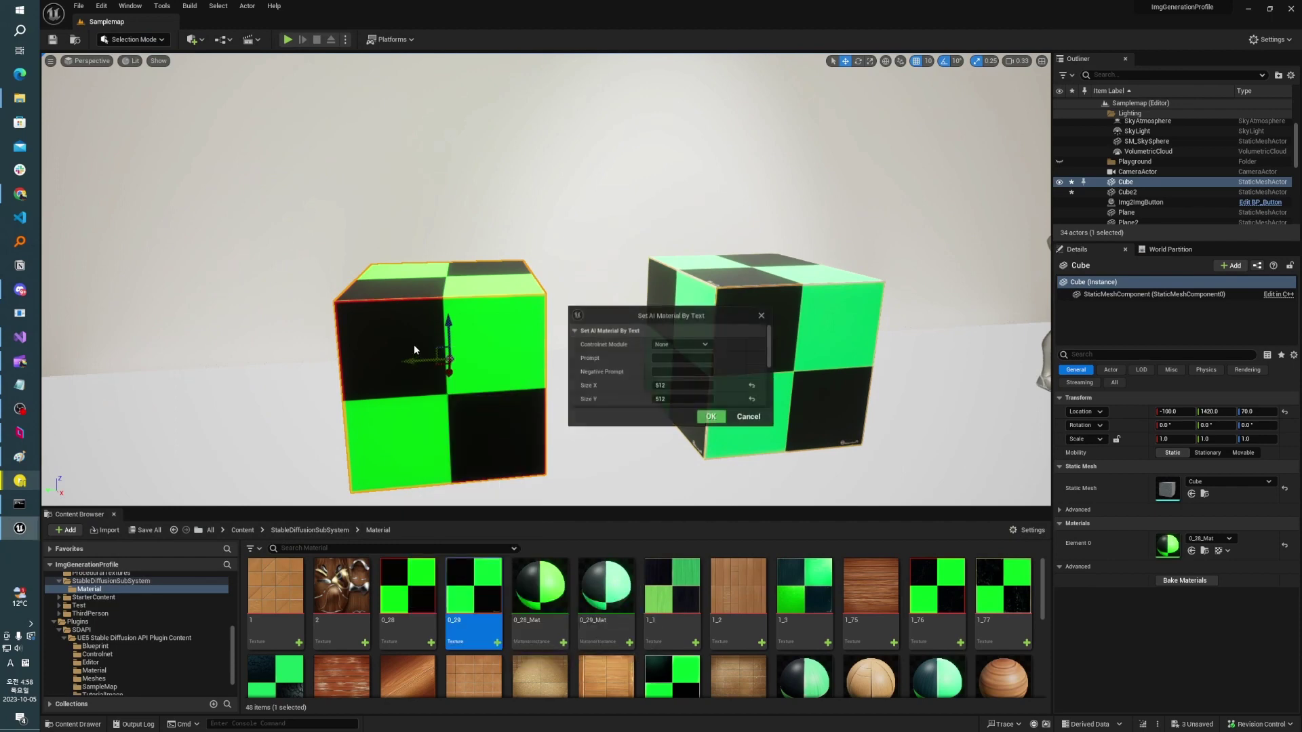
{"action": "left_click_drag", "start_coordinate": [614, 316], "coordinate": [181, 204]}
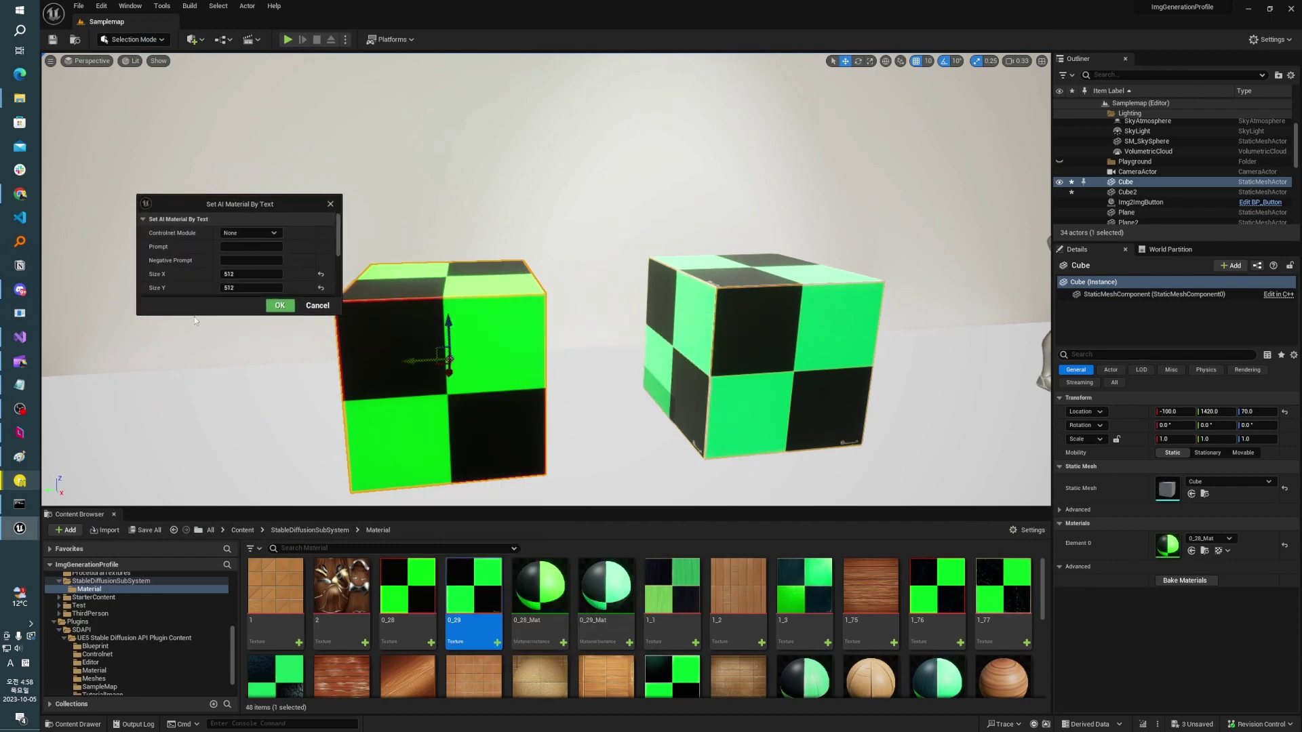
{"action": "left_click_drag", "start_coordinate": [194, 316], "coordinate": [194, 470]}
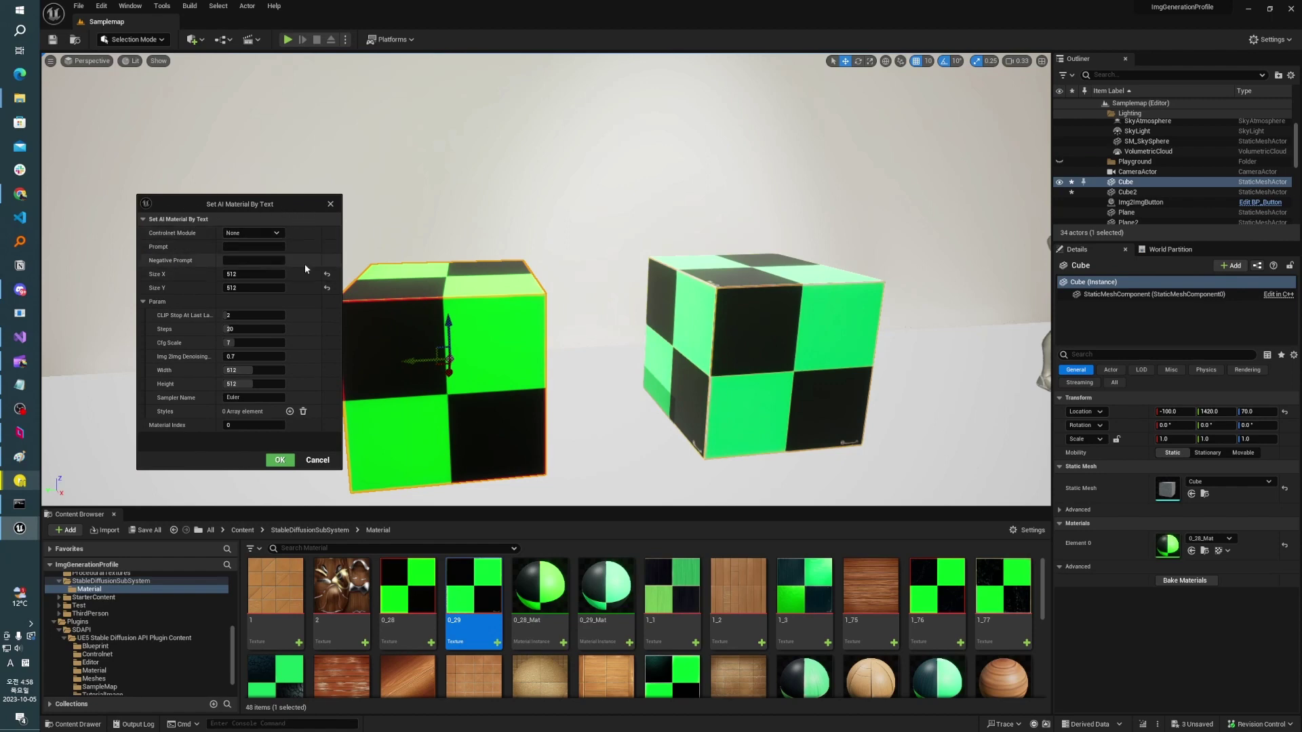
{"action": "left_click", "coordinate": [331, 205]}
Reopen the Stable Diffusion widget to check its model and mode options, and close it
{"action": "left_click", "coordinate": [163, 6]}
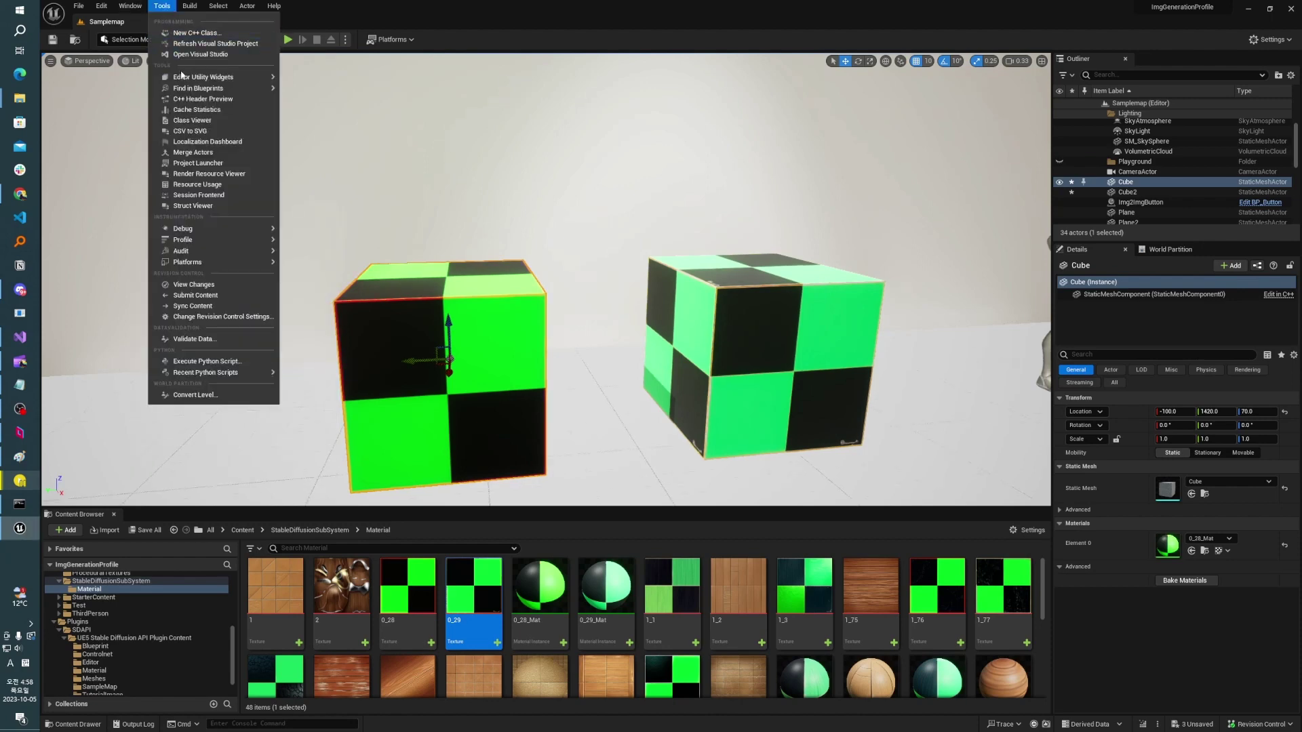
{"action": "mouse_move", "coordinate": [203, 78]}
{"action": "left_click", "coordinate": [322, 81]}
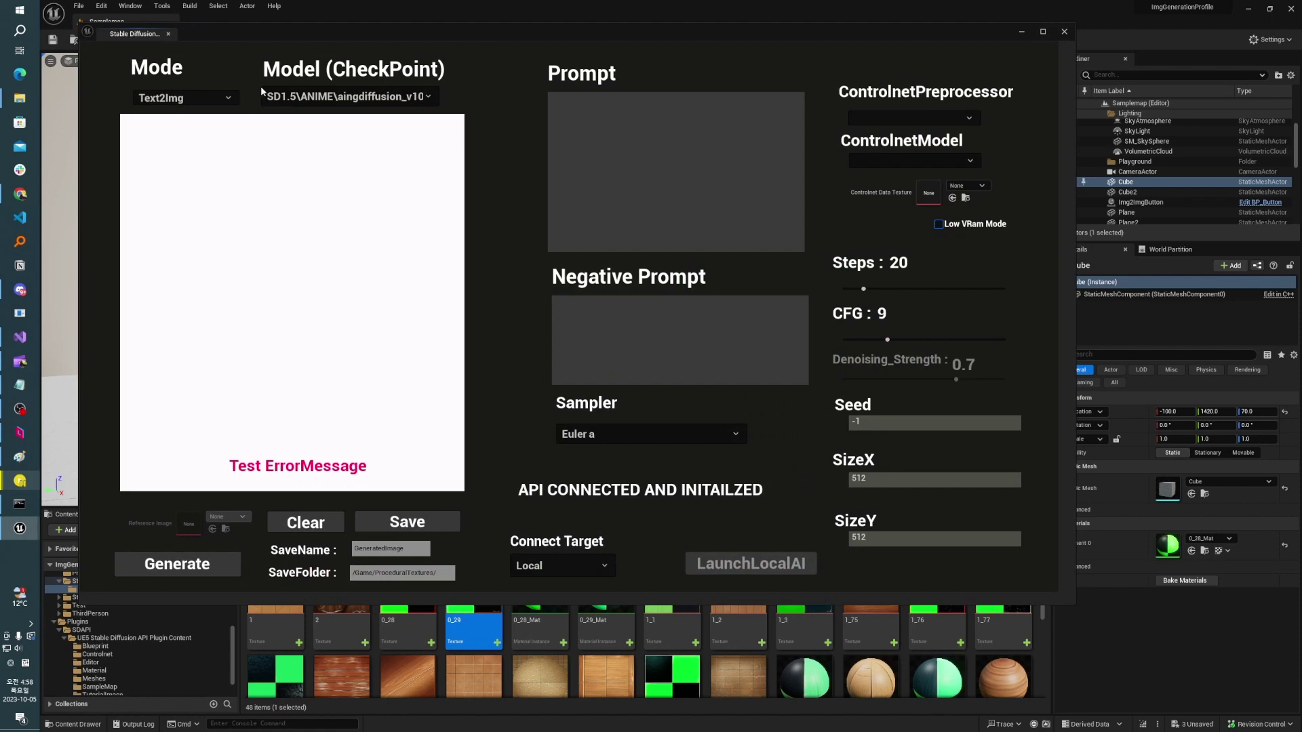
{"action": "left_click", "coordinate": [1064, 31]}
Generate and apply a text-based AI material on the left cube using the prompt "Wood, Texture, Tile"
{"action": "right_click", "coordinate": [485, 354]}
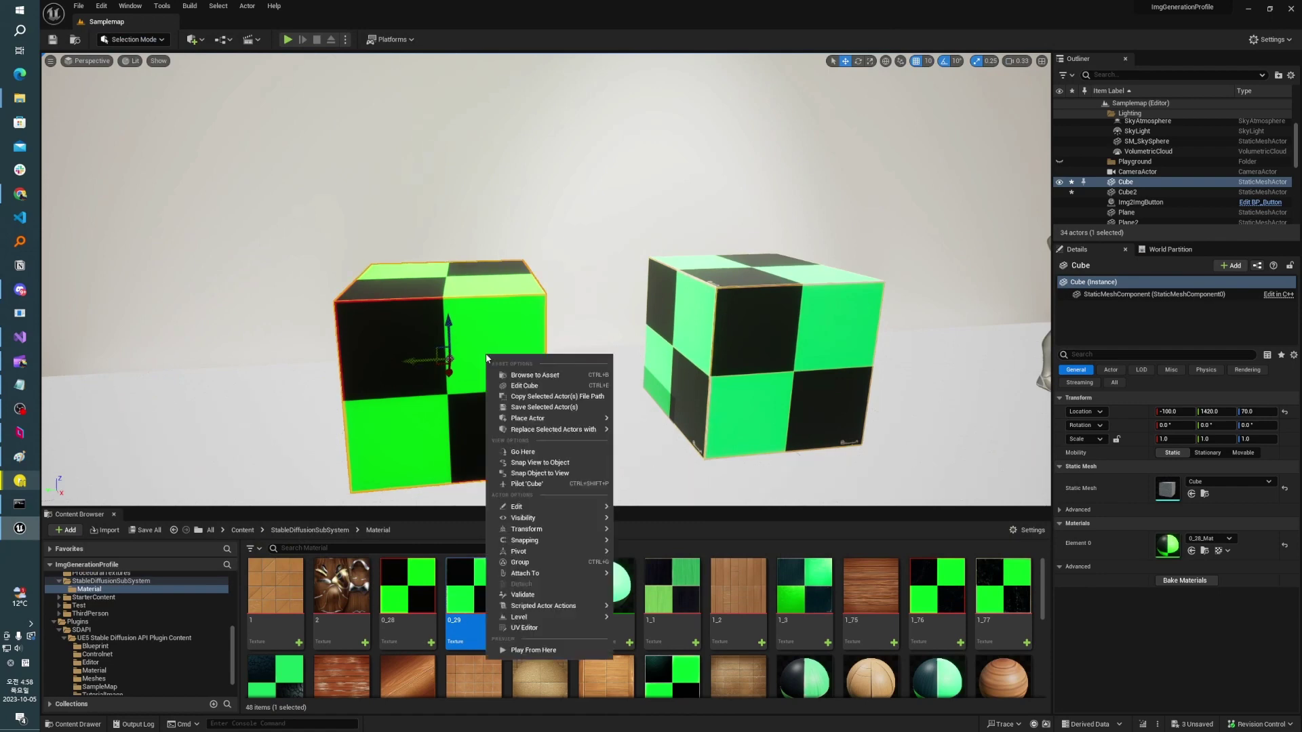
{"action": "mouse_move", "coordinate": [565, 605]}
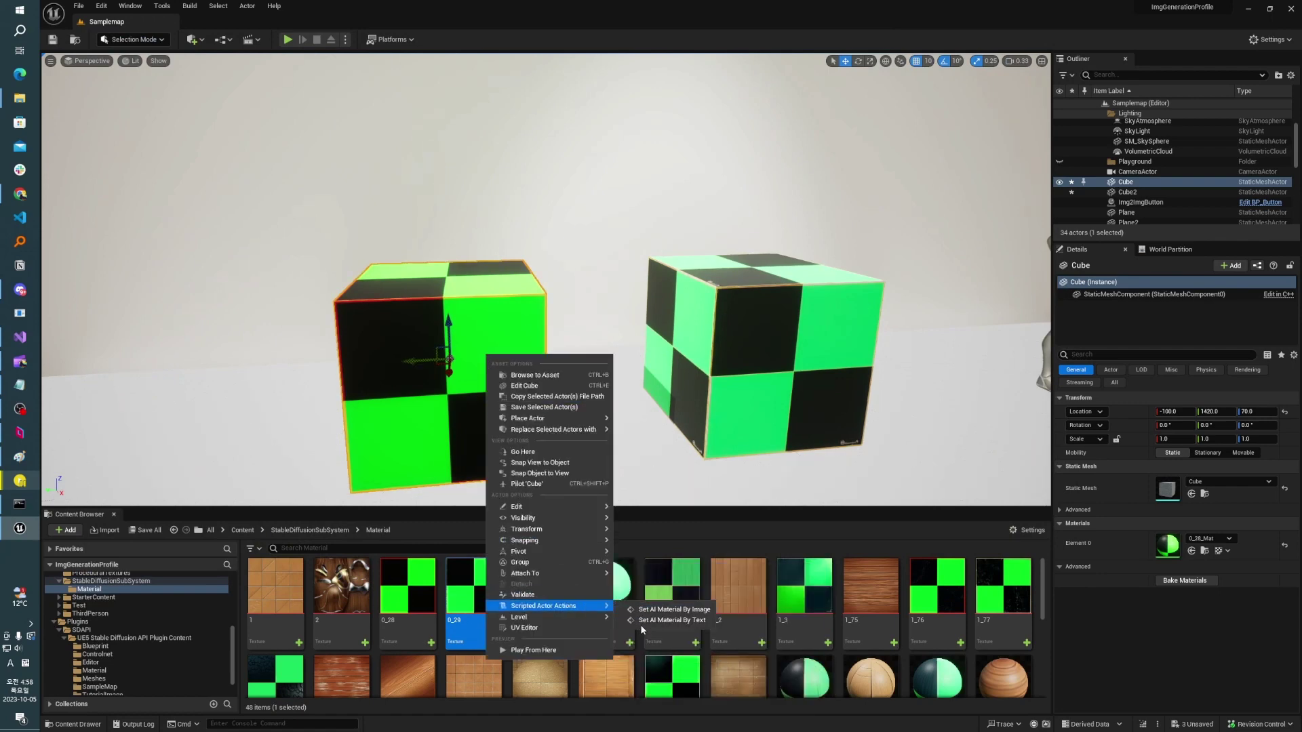
{"action": "left_click", "coordinate": [671, 620]}
{"action": "left_click_drag", "start_coordinate": [637, 313], "coordinate": [218, 217]}
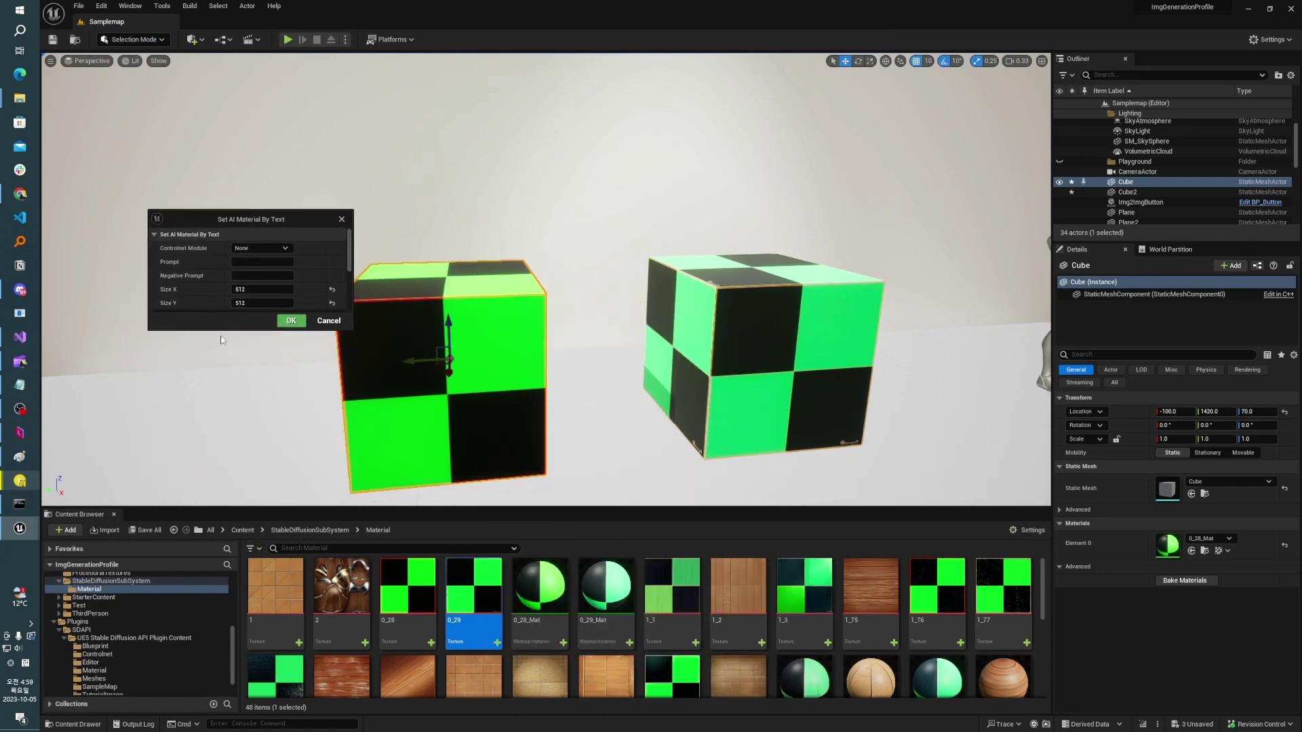
{"action": "left_click_drag", "start_coordinate": [229, 328], "coordinate": [236, 423]}
{"action": "left_click_drag", "start_coordinate": [263, 221], "coordinate": [238, 235]}
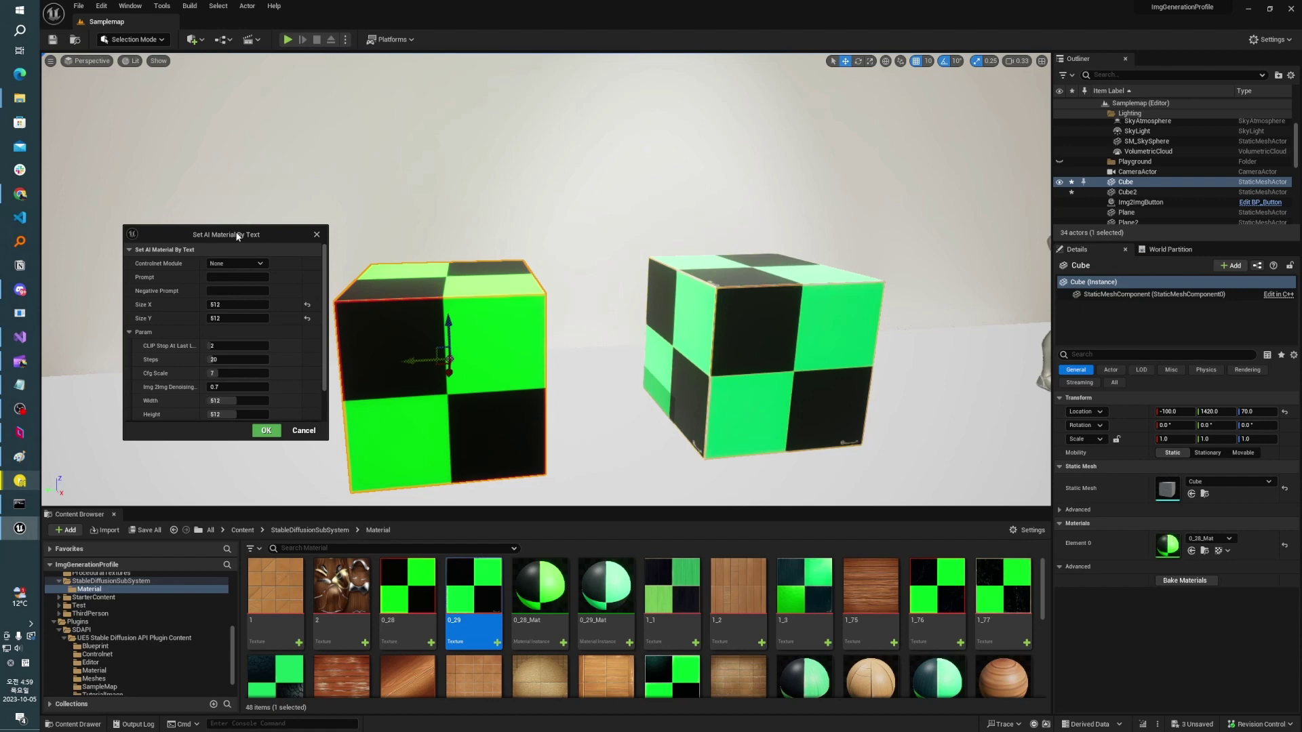
{"action": "left_click", "coordinate": [235, 276]}
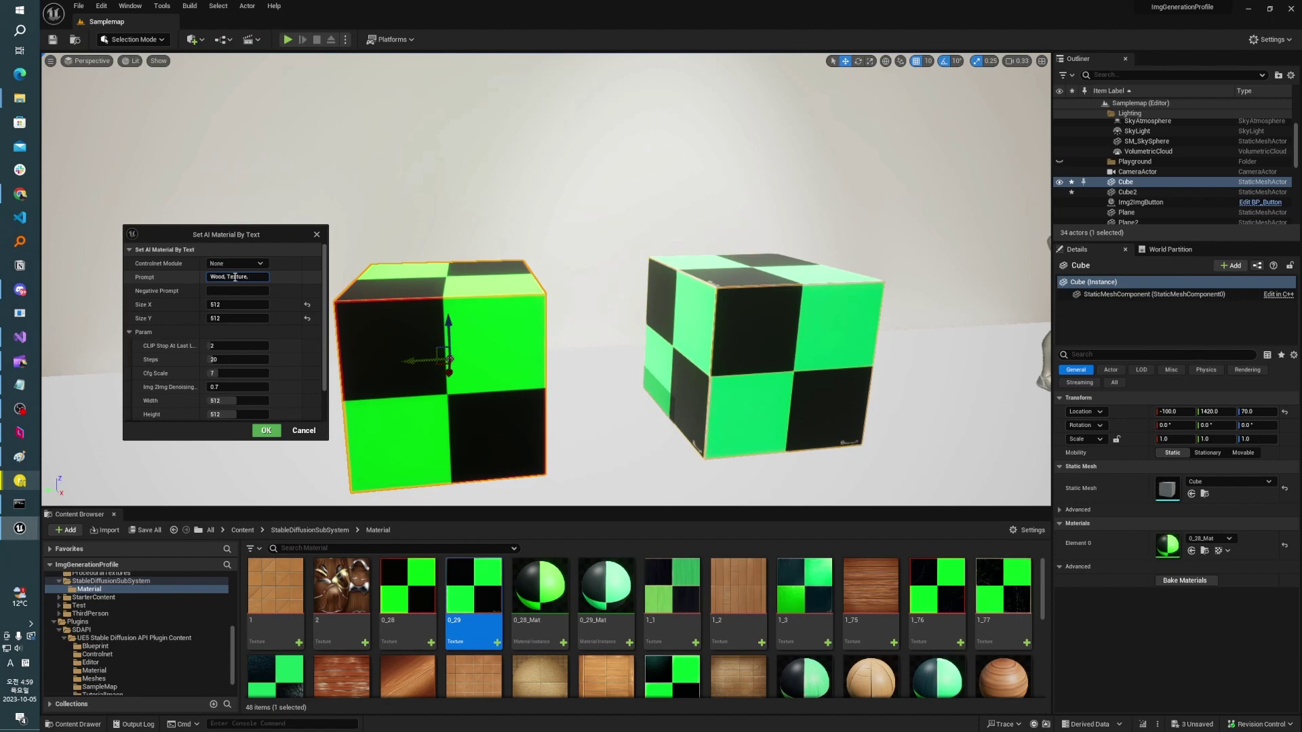
{"action": "type", "text": "Wood, Texture, Tile"}
{"action": "scroll", "coordinate": [279, 271], "scroll_direction": "down", "scroll_amount": 2}
{"action": "left_click", "coordinate": [267, 431]}
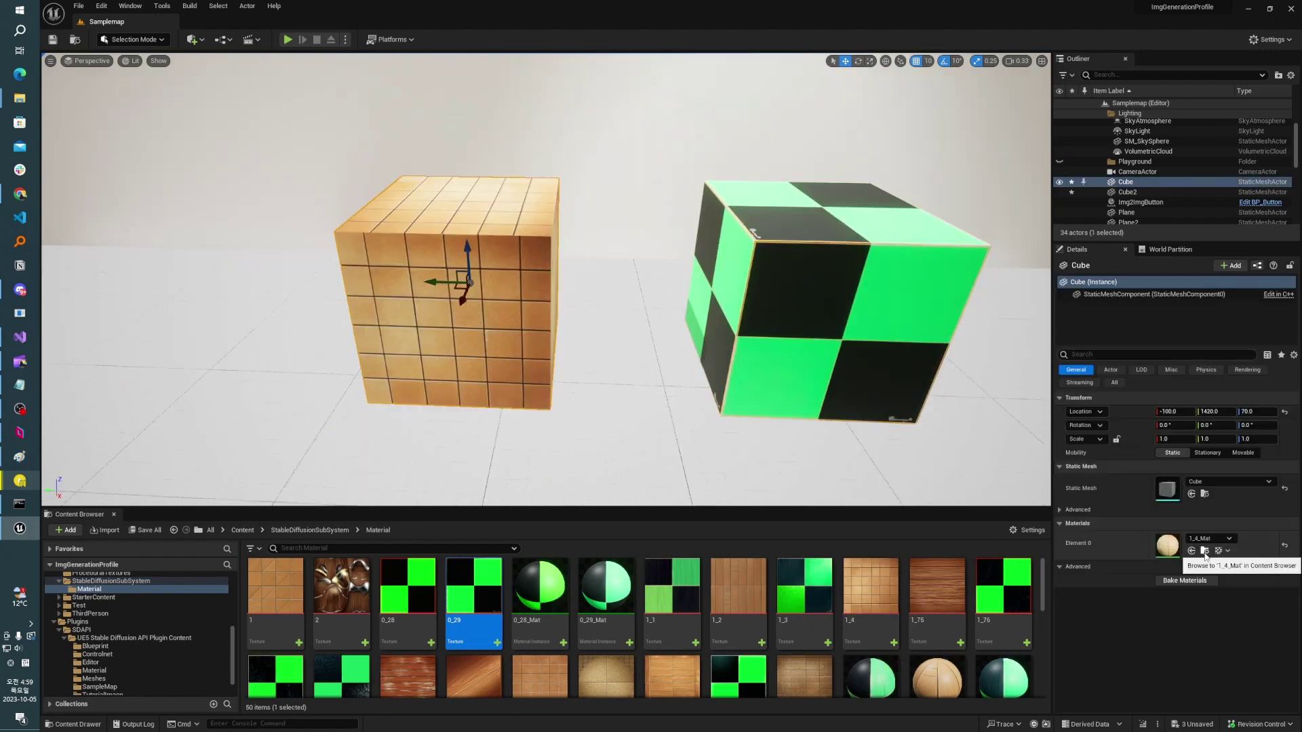
Locate the left cube's material in the project content, and check the Default Saving Path in the plugin's BP_ActorActionUtility blueprint
{"action": "left_click", "coordinate": [1205, 551]}
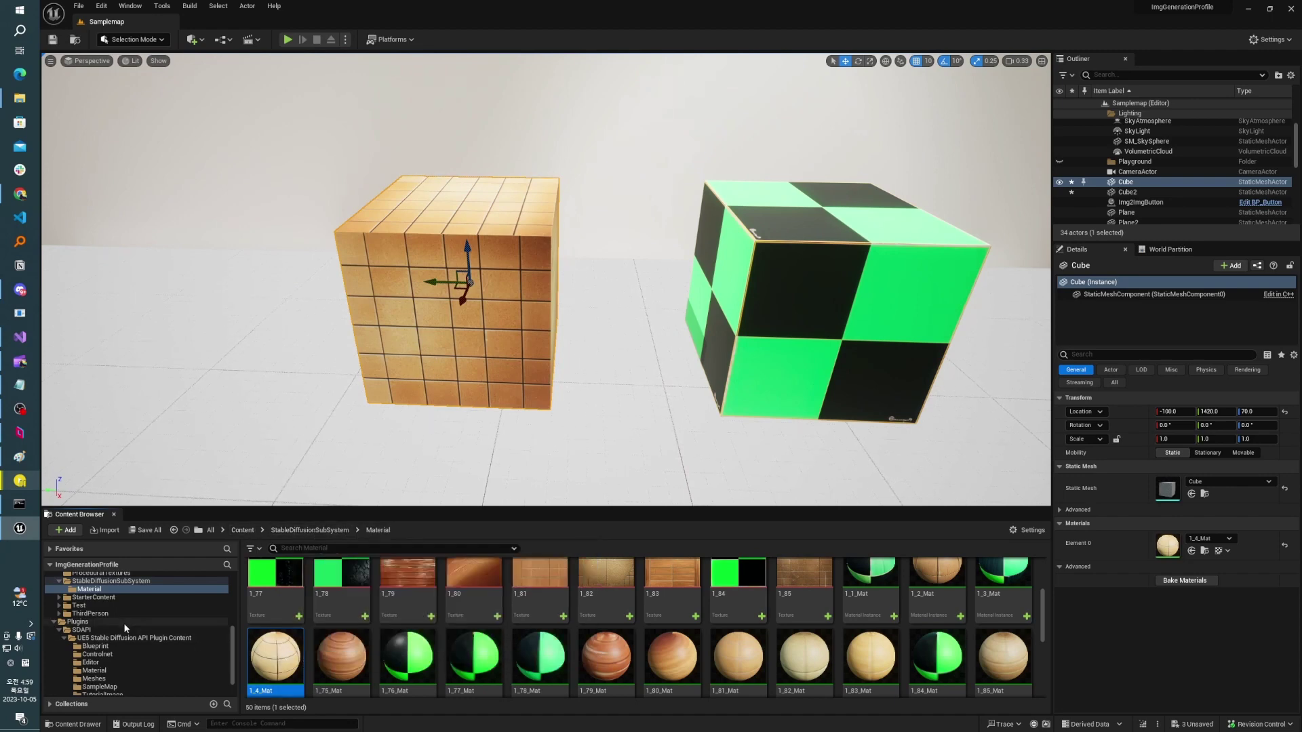
{"action": "left_click", "coordinate": [133, 663]}
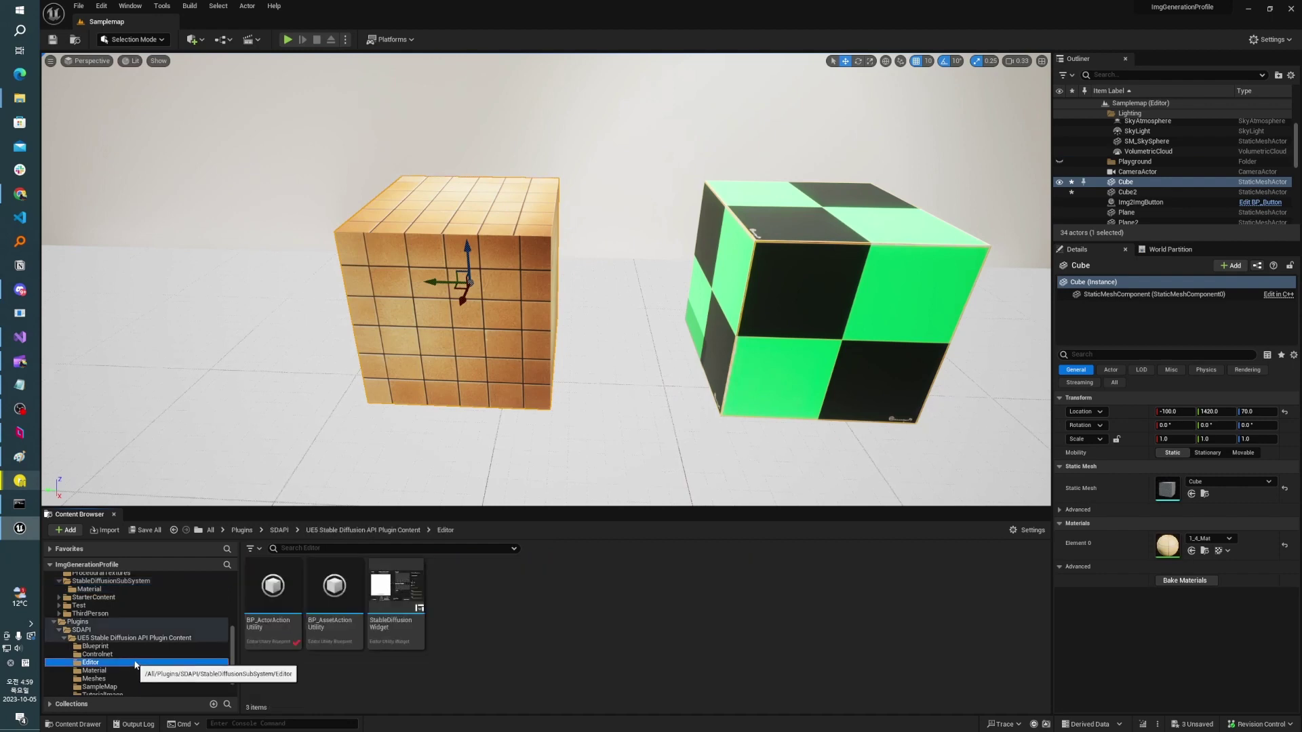
{"action": "double_click", "coordinate": [284, 587]}
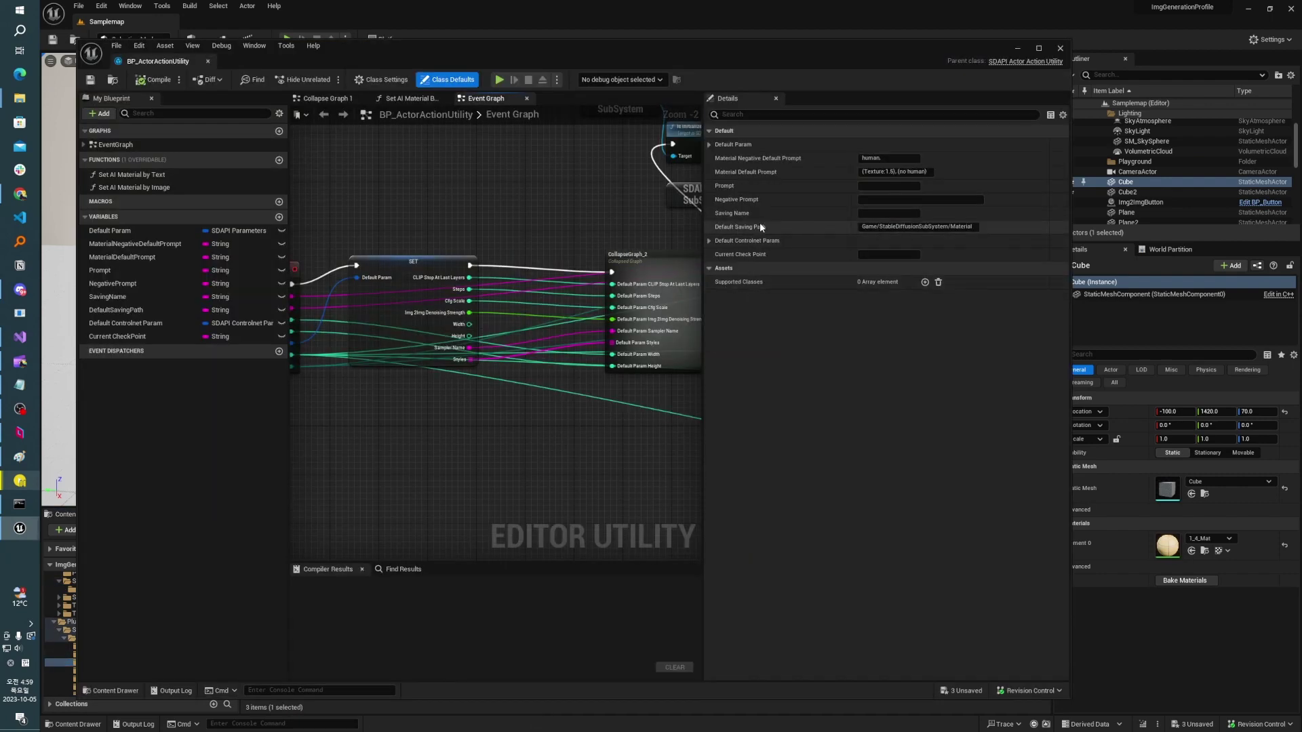
{"action": "left_click_drag", "start_coordinate": [865, 227], "coordinate": [975, 229]}
{"action": "left_click", "coordinate": [974, 228]}
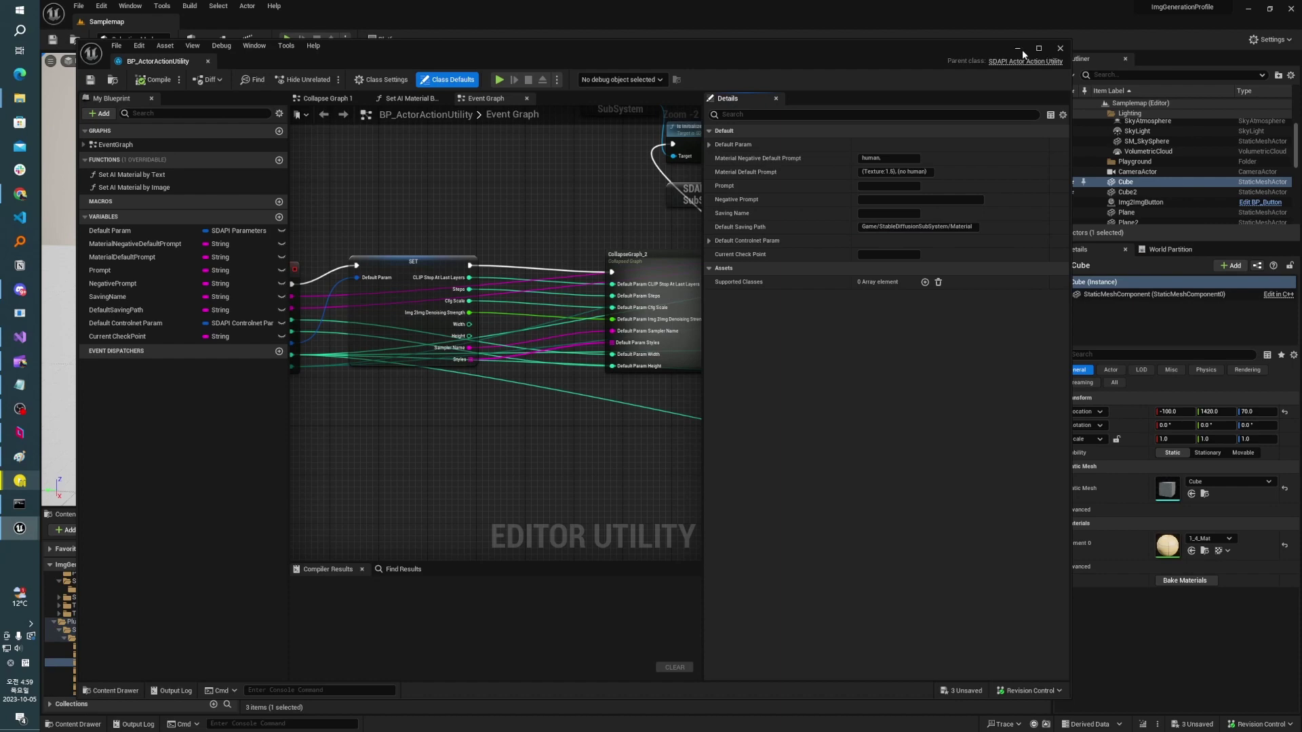
{"action": "left_click", "coordinate": [1061, 49]}
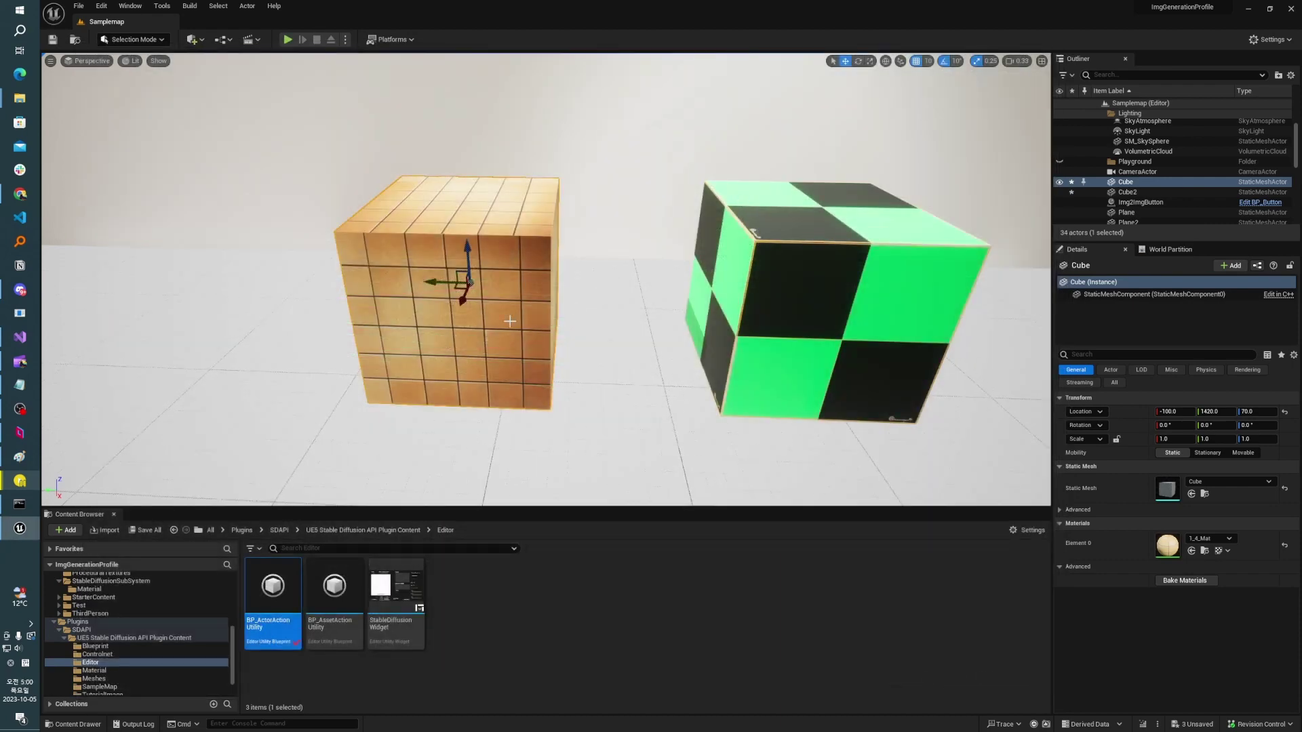
Select the checkered Cube2 and open its Set AI Material By Image options, enlarging the dialog to show all parameters
{"action": "right_click_drag", "start_coordinate": [501, 333], "coordinate": [417, 188]}
{"action": "key", "text": "s"}
{"action": "key", "text": "w"}
{"action": "key", "text": "s"}
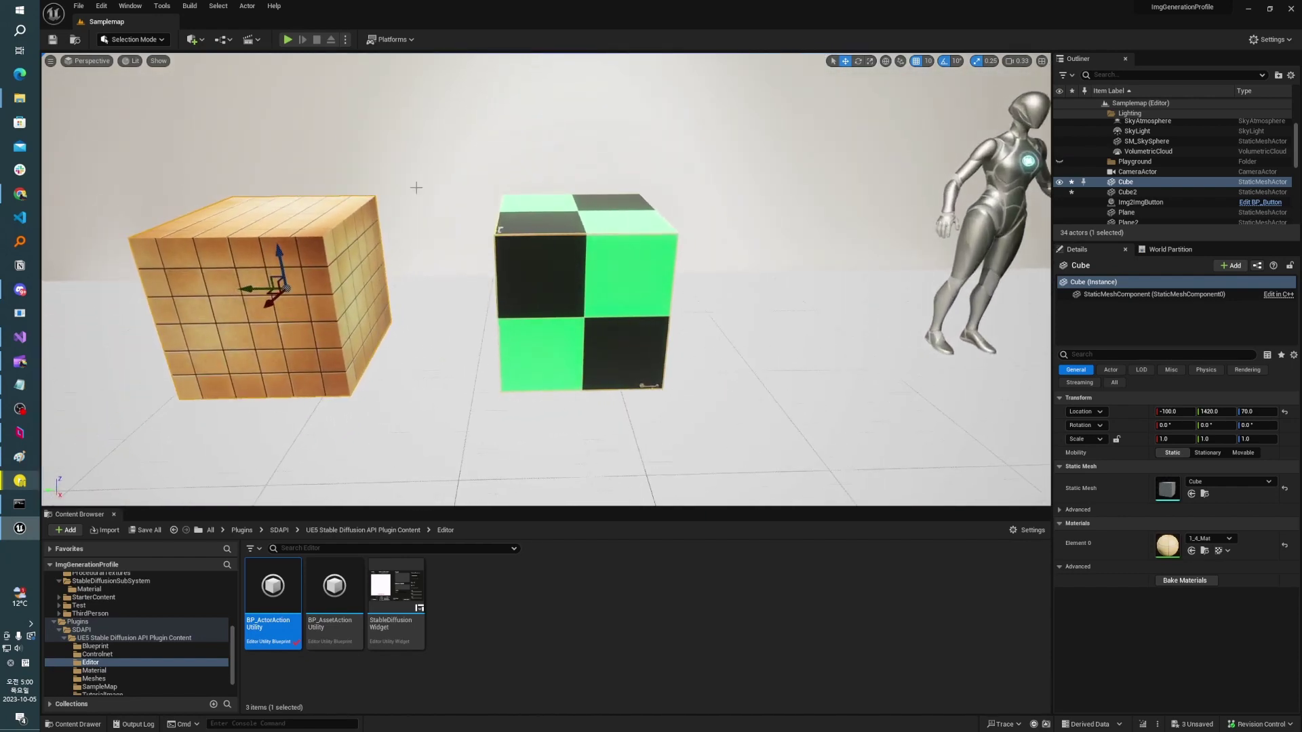
{"action": "left_click", "coordinate": [540, 257]}
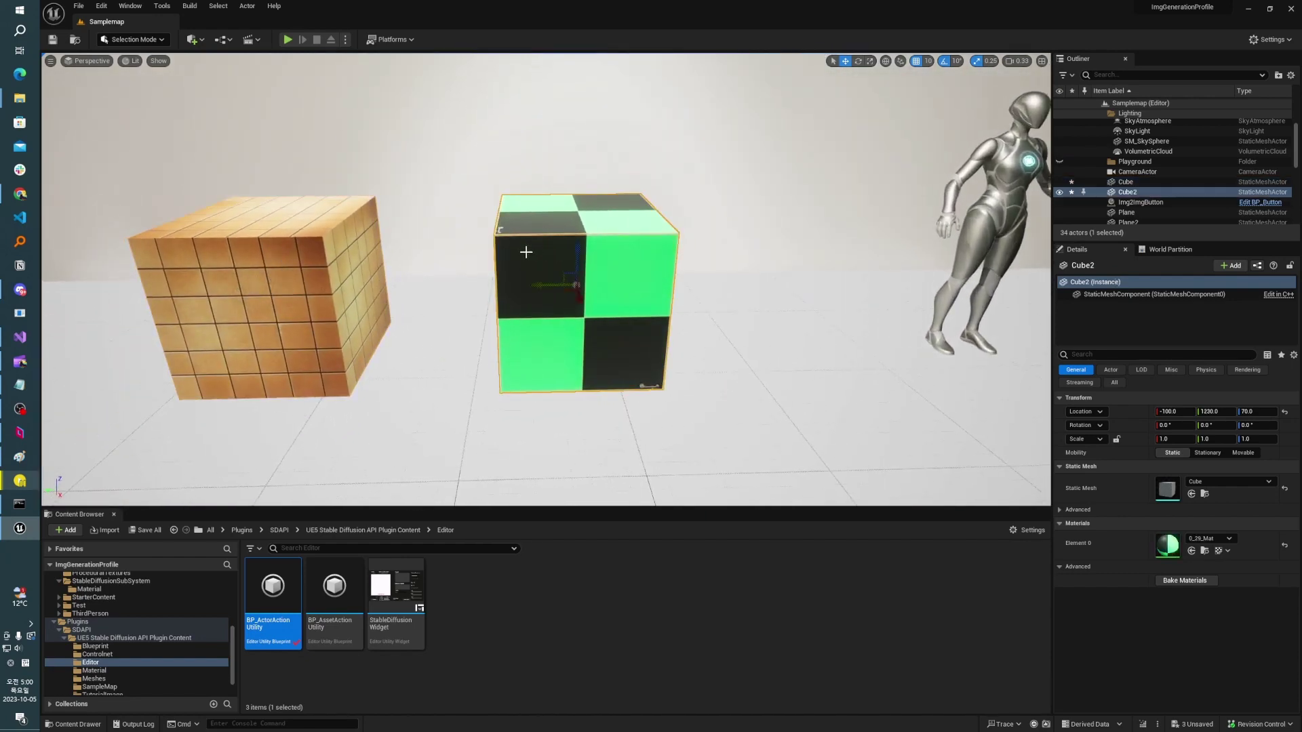
{"action": "right_click", "coordinate": [523, 268]}
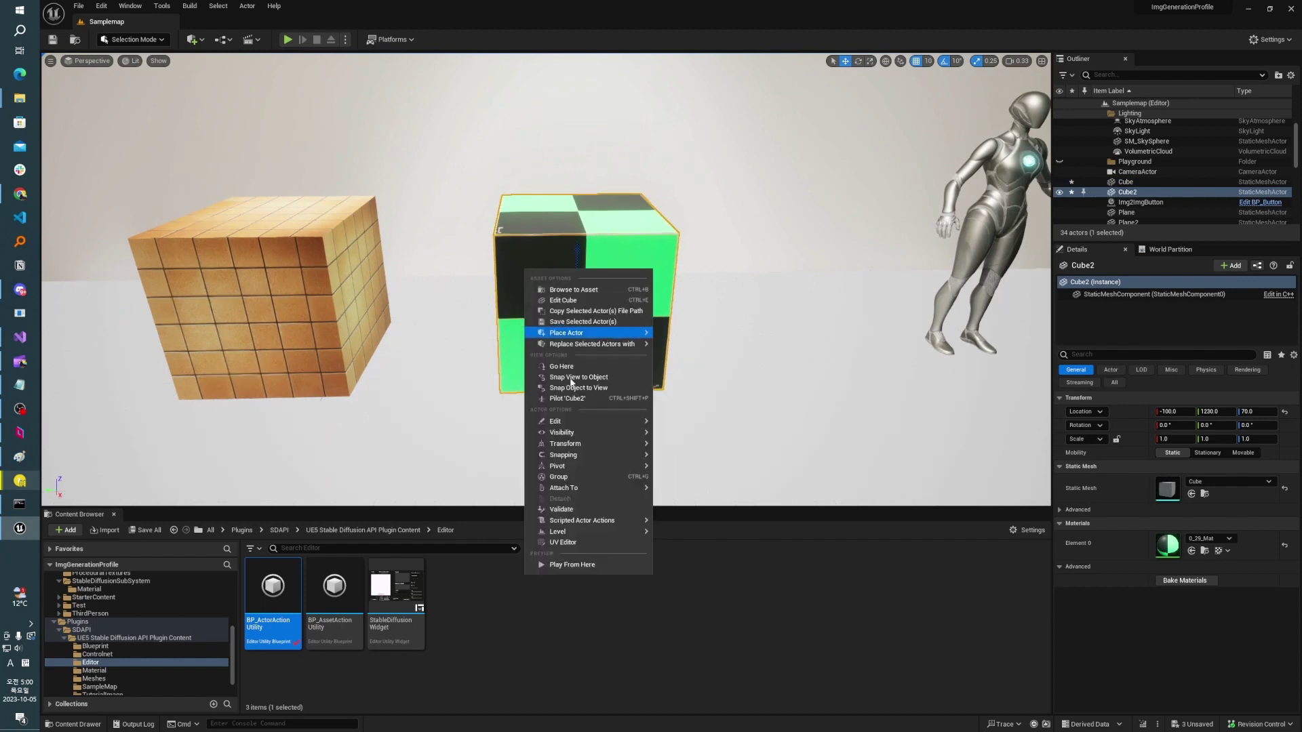
{"action": "mouse_move", "coordinate": [601, 522]}
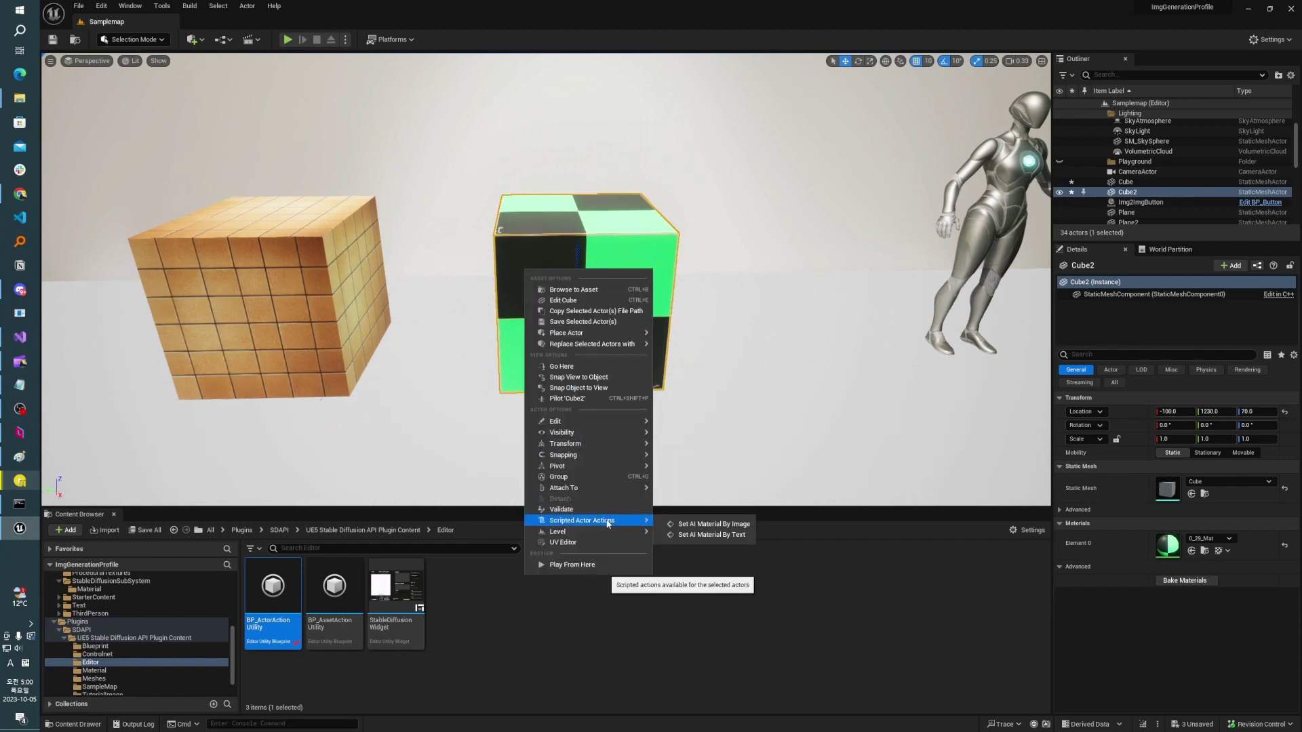
{"action": "left_click", "coordinate": [701, 526]}
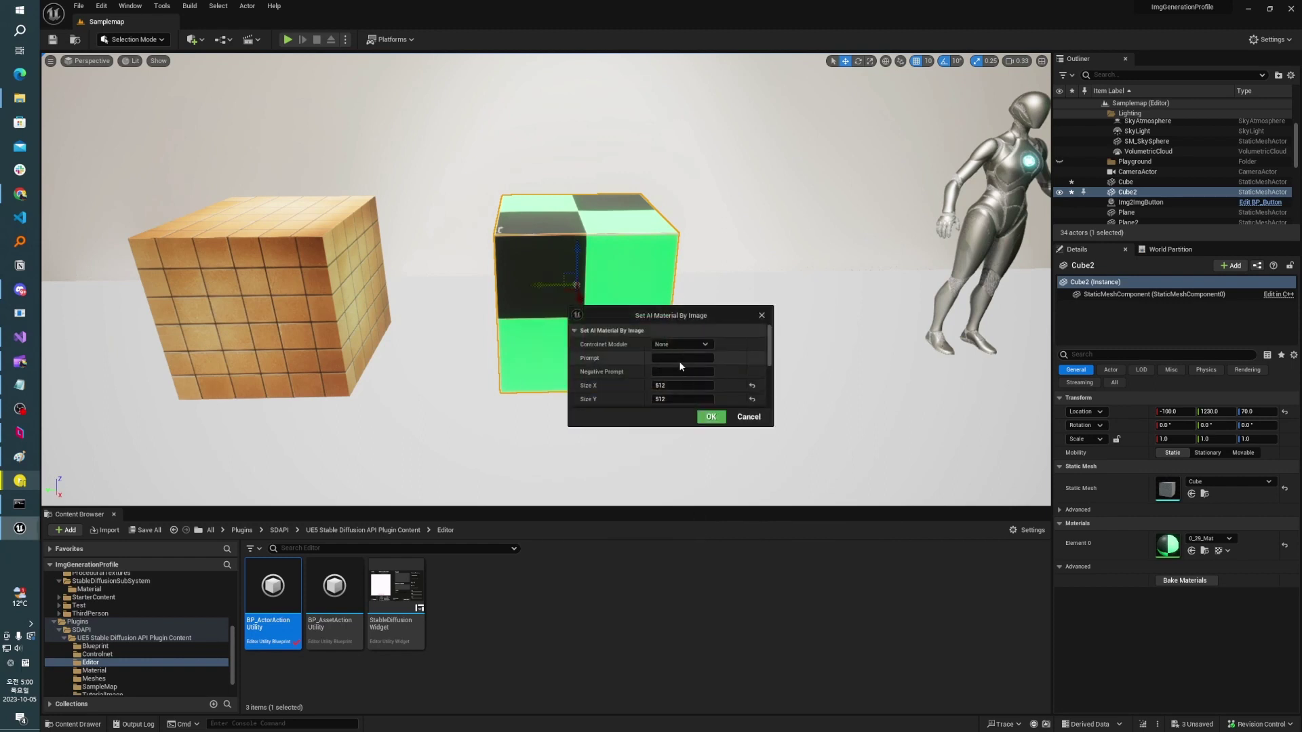
{"action": "left_click_drag", "start_coordinate": [688, 311], "coordinate": [378, 136]}
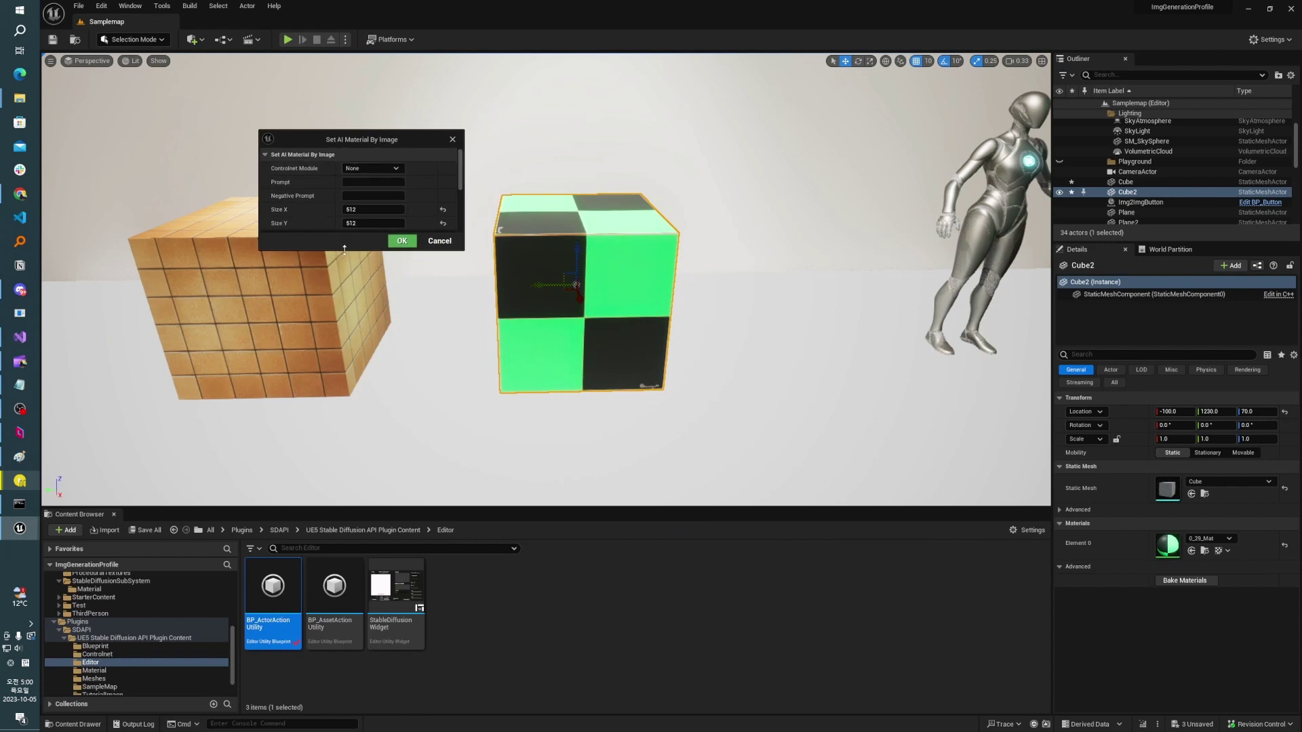
{"action": "left_click_drag", "start_coordinate": [339, 251], "coordinate": [339, 410]}
Generate Cube2's image-based AI material with Denoising Strength 0.93, prompt "Wood, Tile,", increased Steps and Cfg Scale 10
{"action": "left_click", "coordinate": [381, 237]}
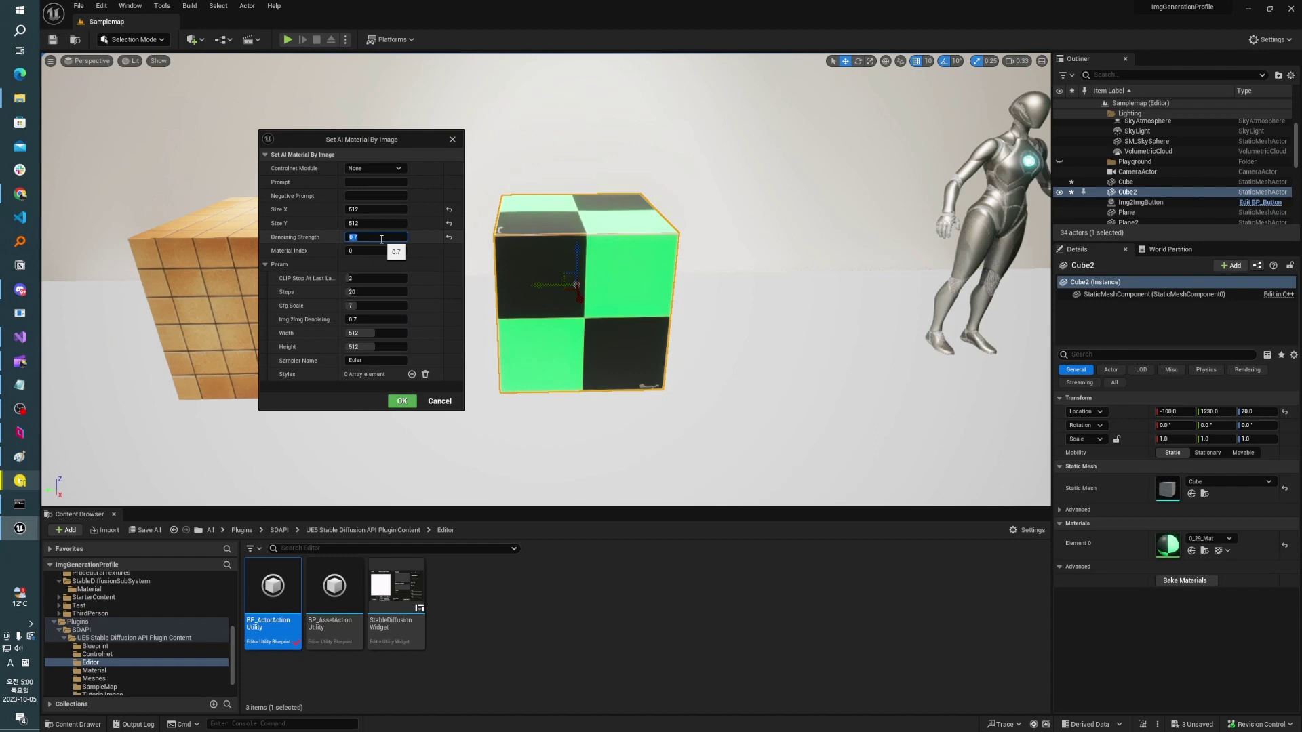
{"action": "left_click", "coordinate": [381, 239]}
{"action": "left_click", "coordinate": [416, 243]}
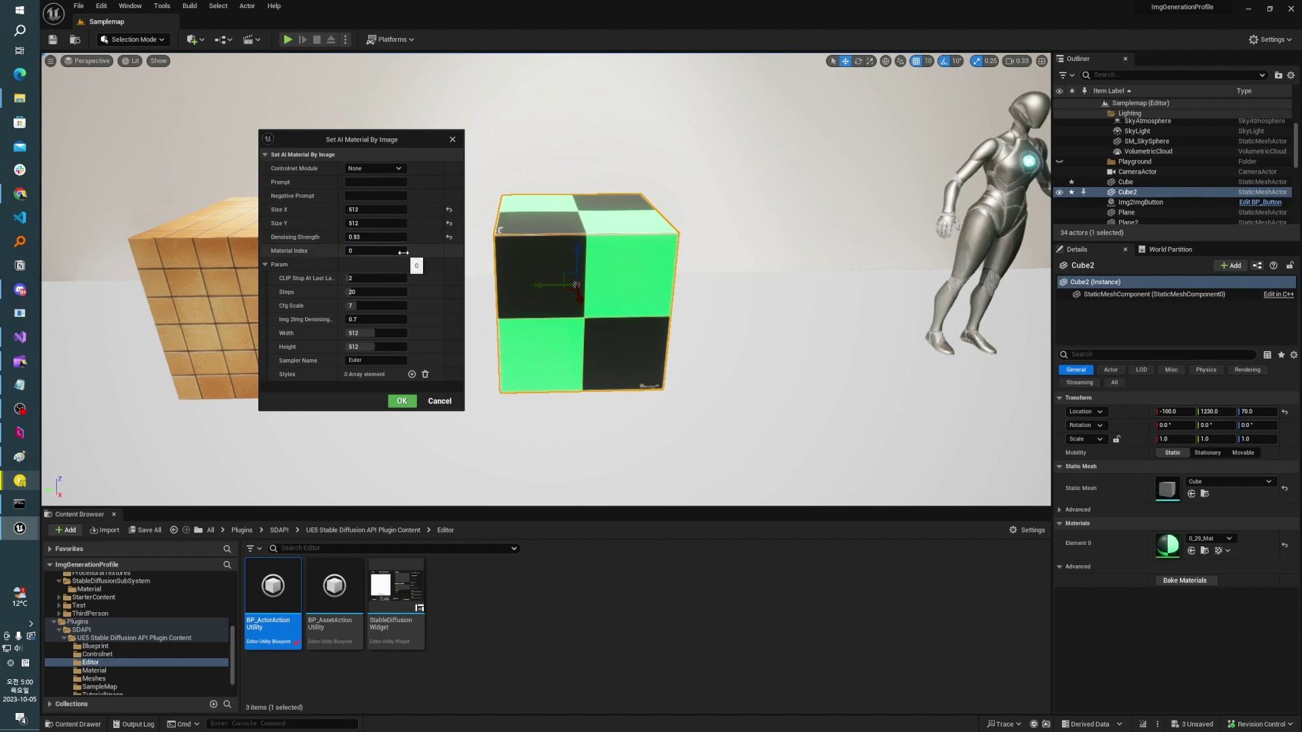
{"action": "left_click", "coordinate": [384, 182]}
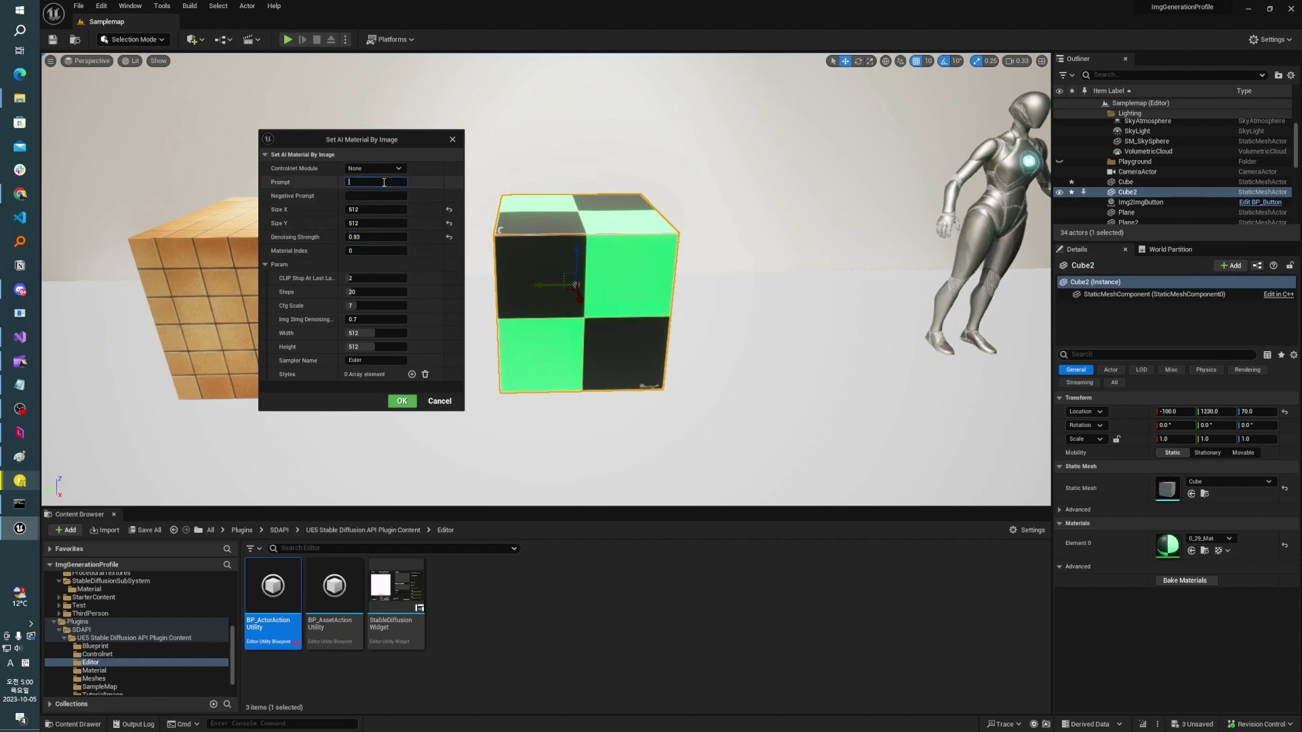
{"action": "type", "text": "Wood, Tile,"}
{"action": "key", "text": "Return"}
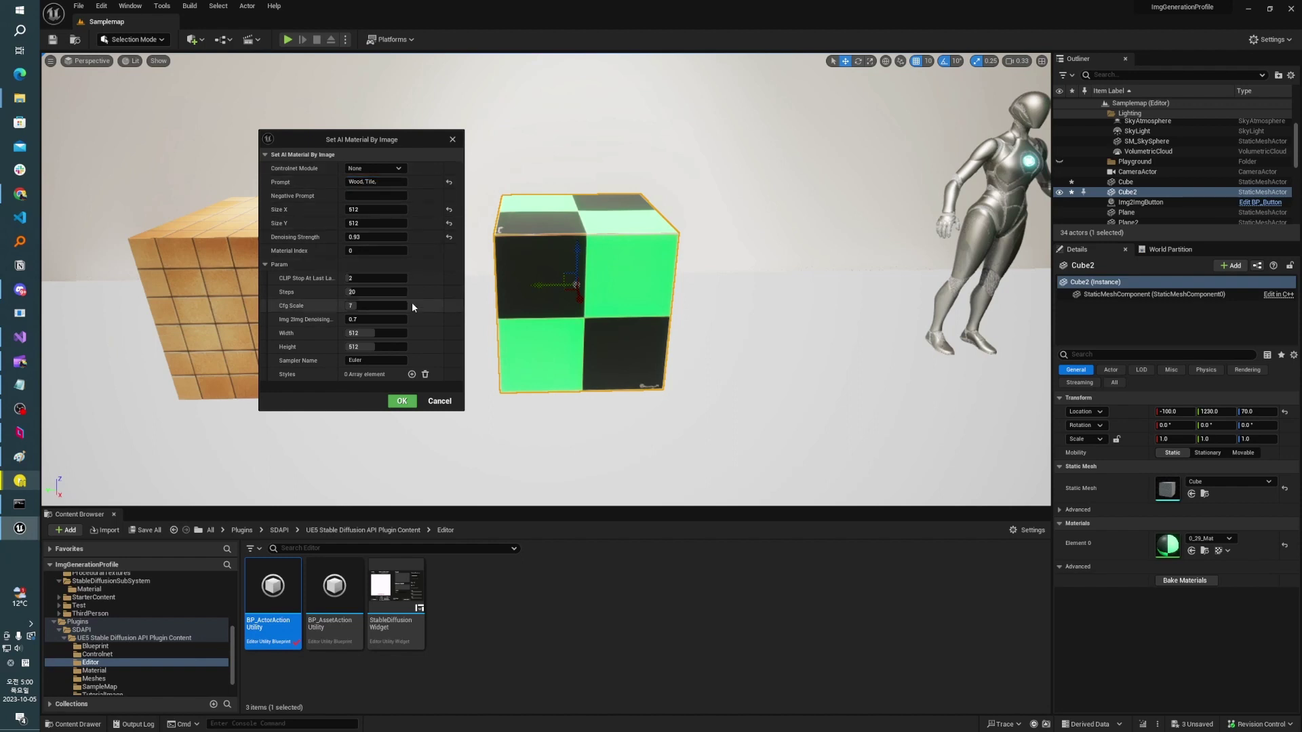
{"action": "mouse_move", "coordinate": [370, 292]}
{"action": "left_mouse_down"}
{"action": "mouse_move", "coordinate": [393, 292]}
{"action": "mouse_move", "coordinate": [364, 305]}
{"action": "left_mouse_up"}
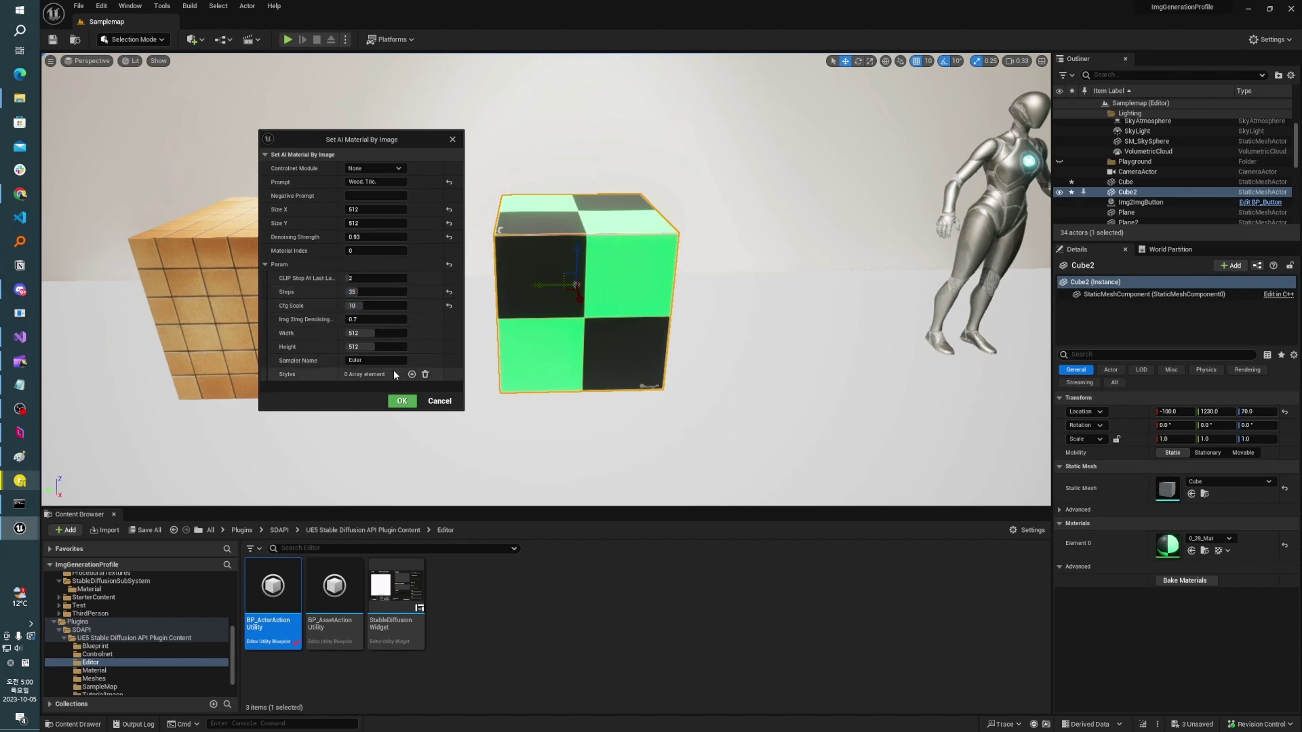
{"action": "left_click", "coordinate": [402, 402]}
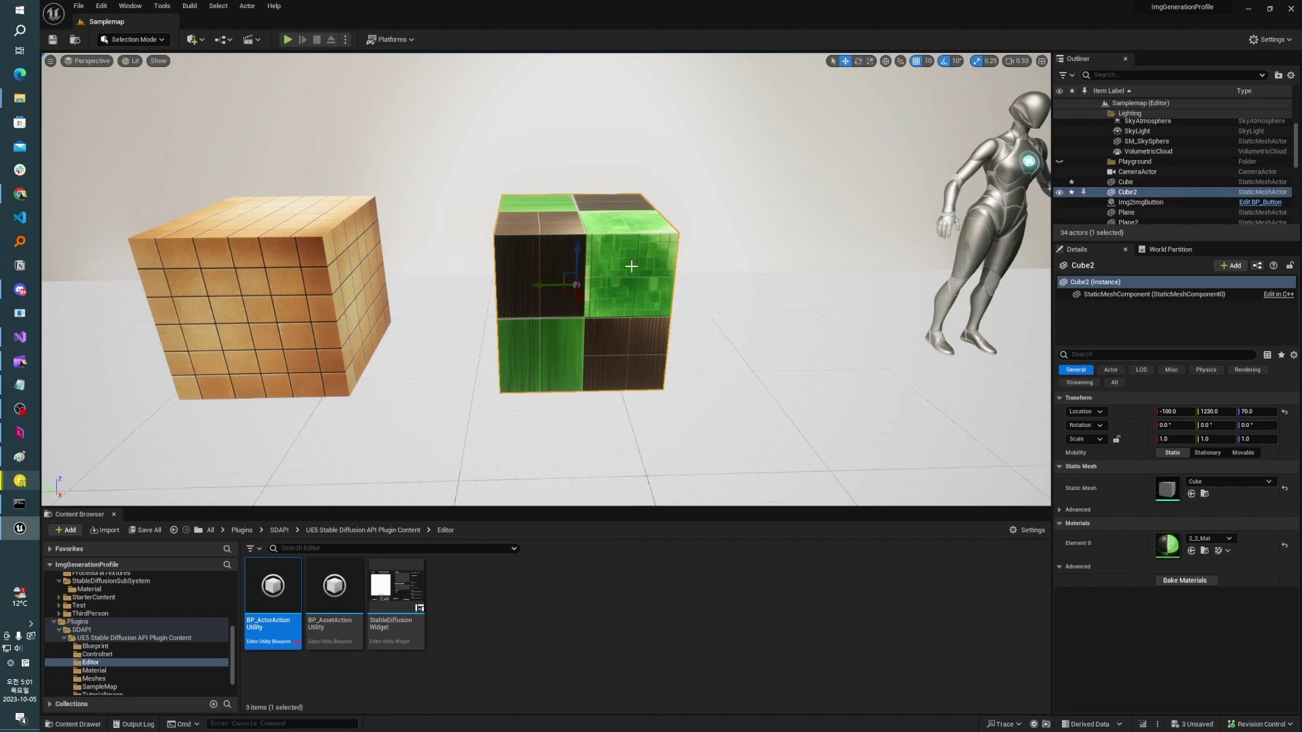
Examine the generated material on Cube2 from closer up
{"action": "key", "text": "w"}
{"action": "right_click_drag", "start_coordinate": [631, 265], "coordinate": [538, 242]}
{"action": "key", "text": "a"}
{"action": "key", "text": "d"}
{"action": "key", "text": "s"}
{"action": "key", "text": "w"}
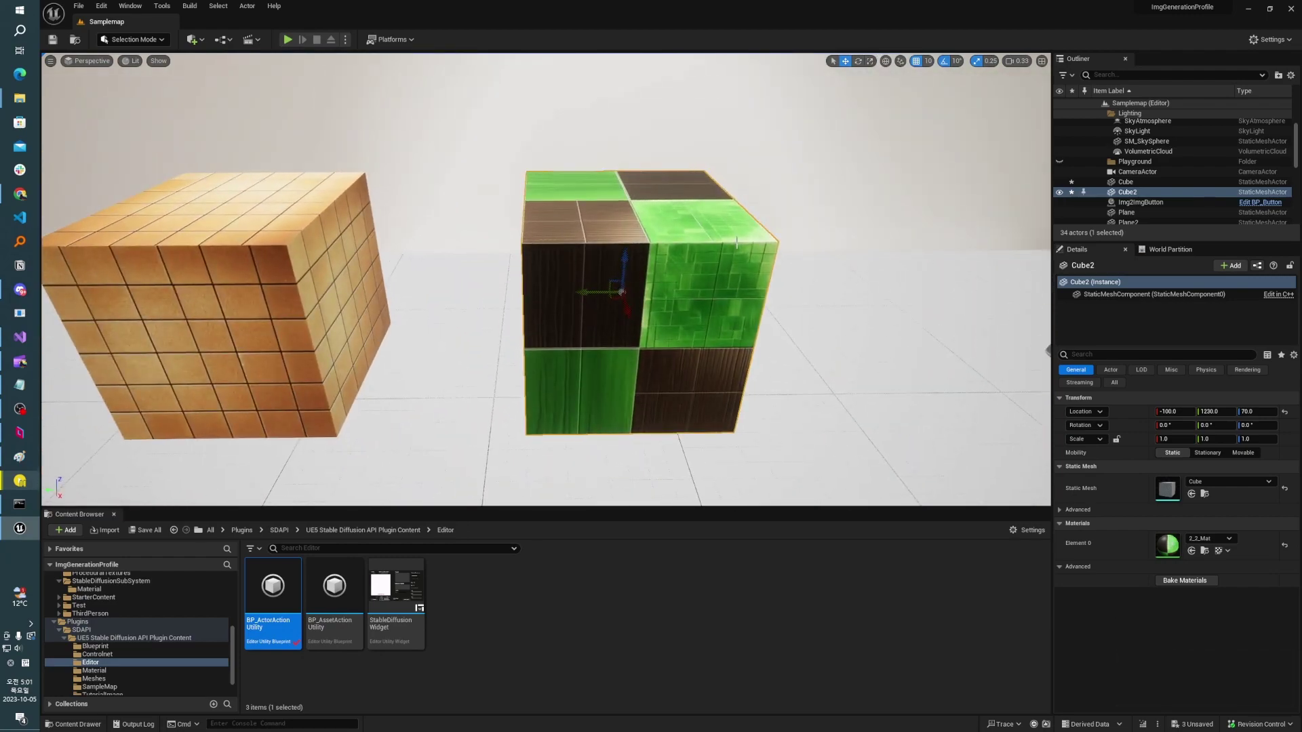
Locate Cube2's generated material in the project content and look over the two textured cubes
{"action": "right_click_drag", "start_coordinate": [694, 312], "coordinate": [694, 312]}
{"action": "right_click_drag", "start_coordinate": [691, 240], "coordinate": [692, 240]}
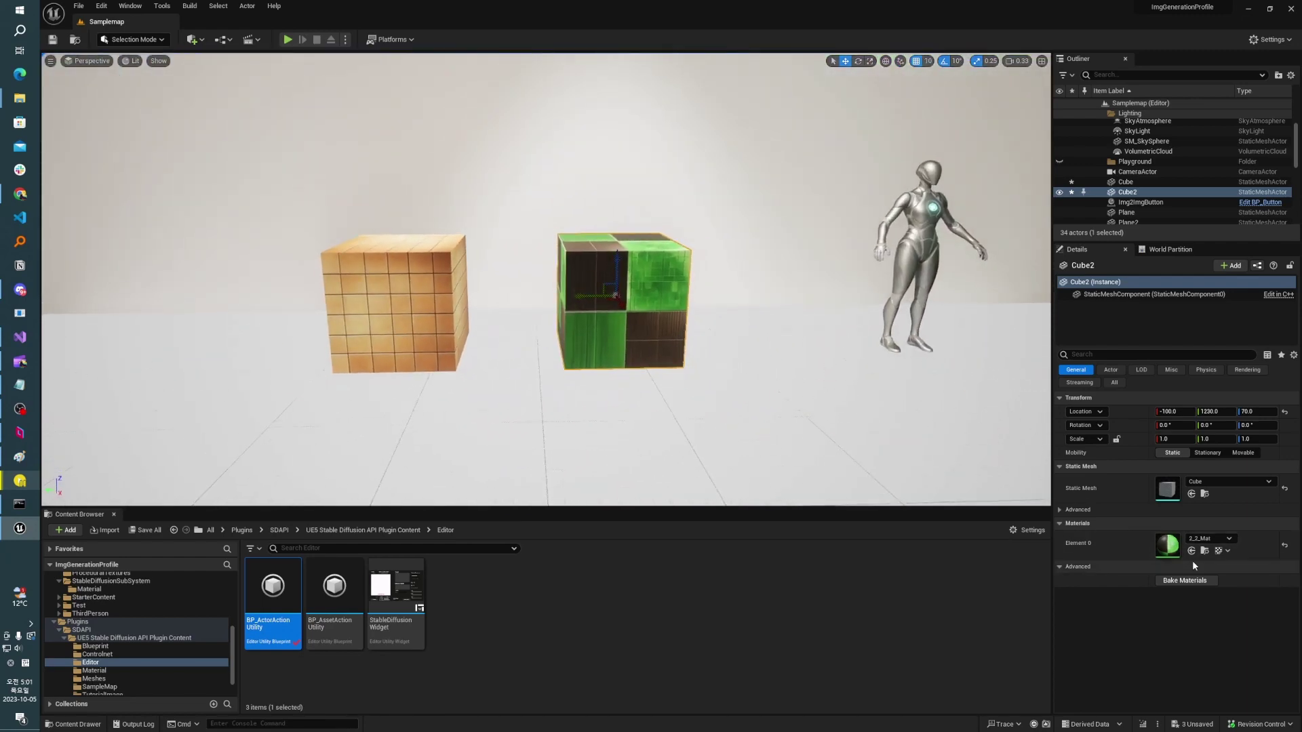
{"action": "left_click", "coordinate": [1204, 551]}
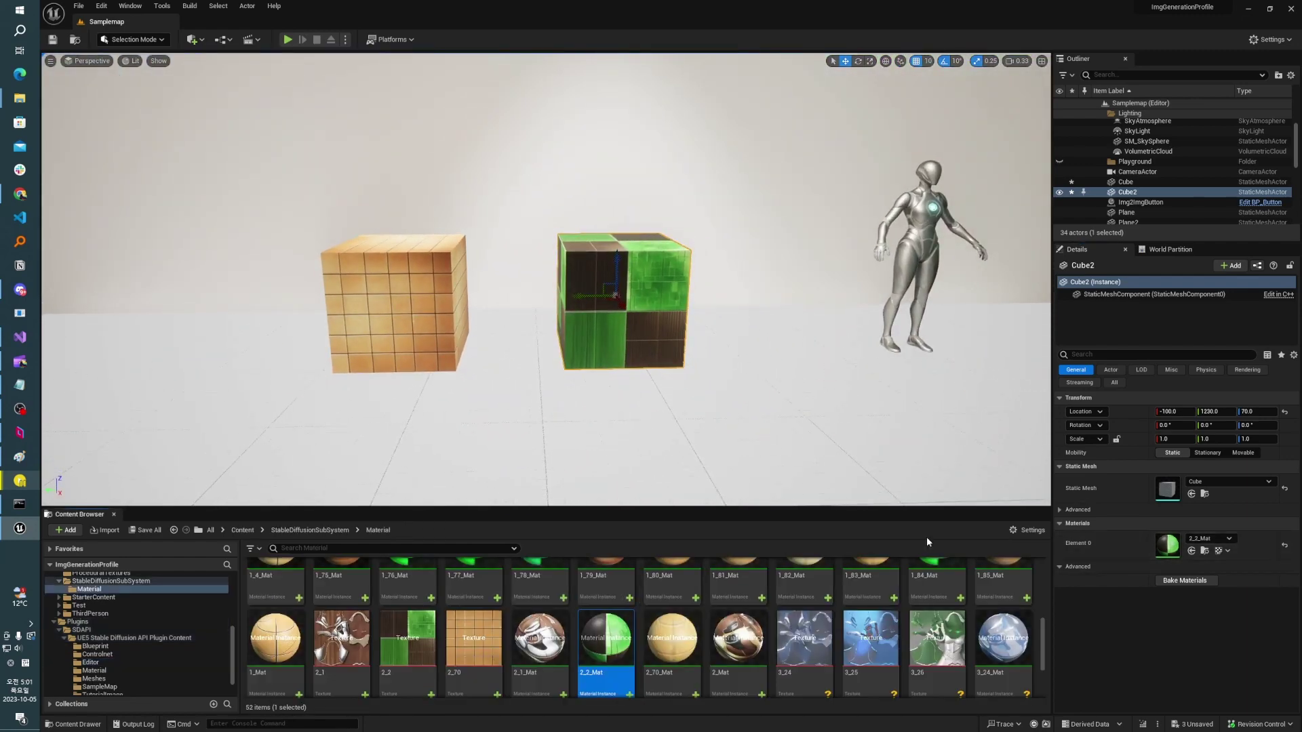
{"action": "right_click_drag", "start_coordinate": [611, 305], "coordinate": [610, 305]}
{"action": "right_click_drag", "start_coordinate": [343, 223], "coordinate": [343, 224]}
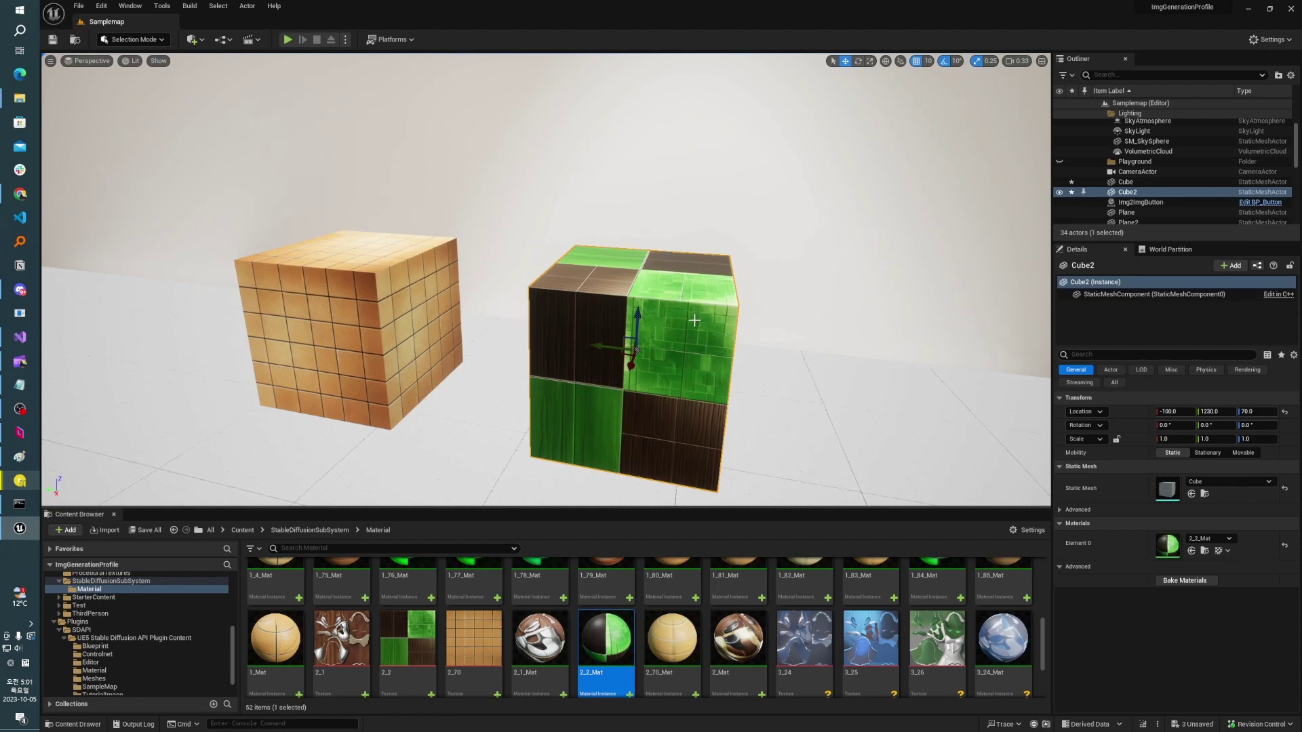
{"action": "right_click_drag", "start_coordinate": [697, 311], "coordinate": [698, 311]}
{"action": "right_click_drag", "start_coordinate": [563, 342], "coordinate": [563, 342]}
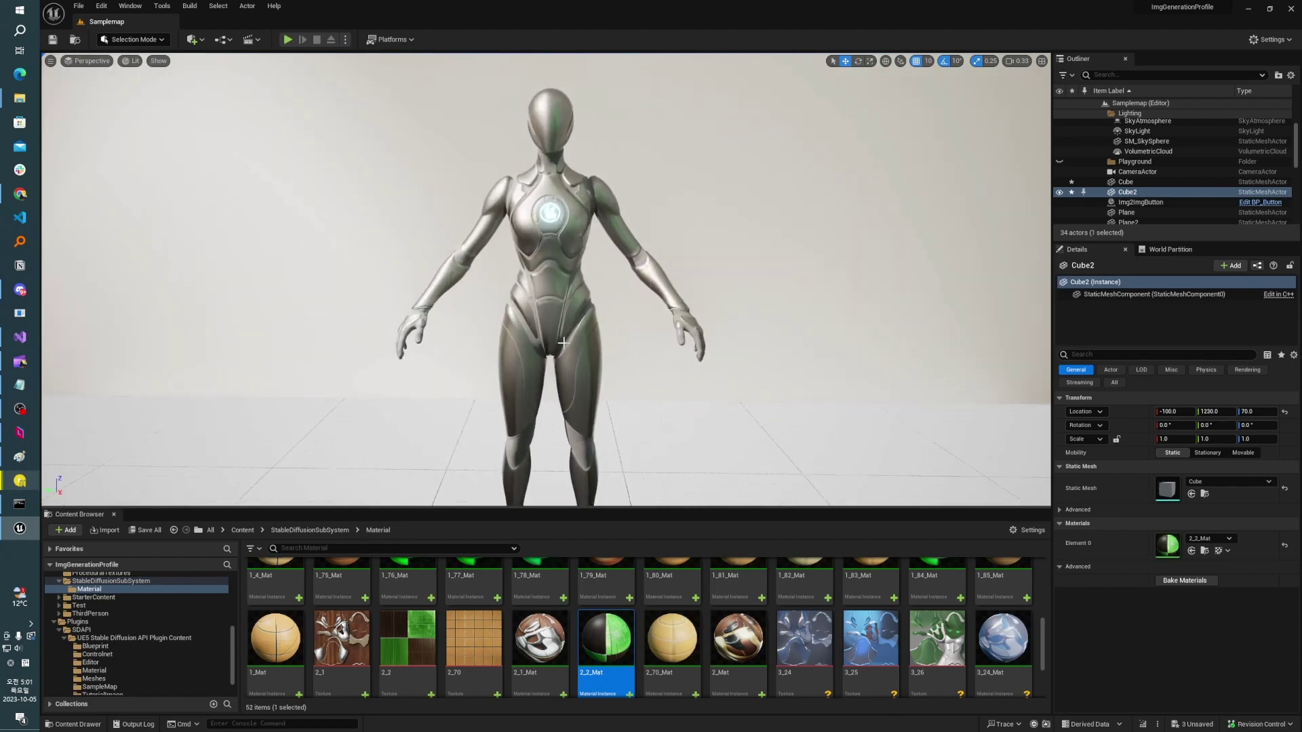
{"action": "left_click", "coordinate": [163, 5]}
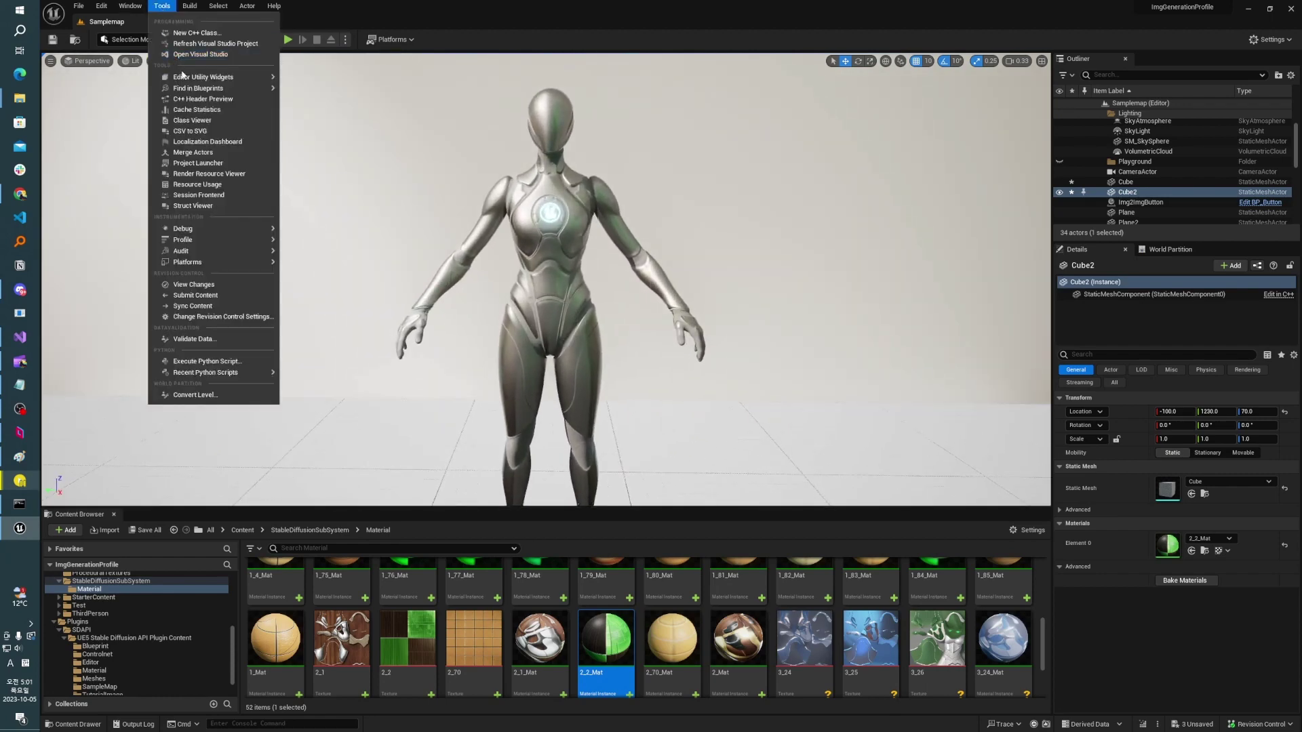
{"action": "mouse_move", "coordinate": [276, 81]}
{"action": "left_click", "coordinate": [326, 81]}
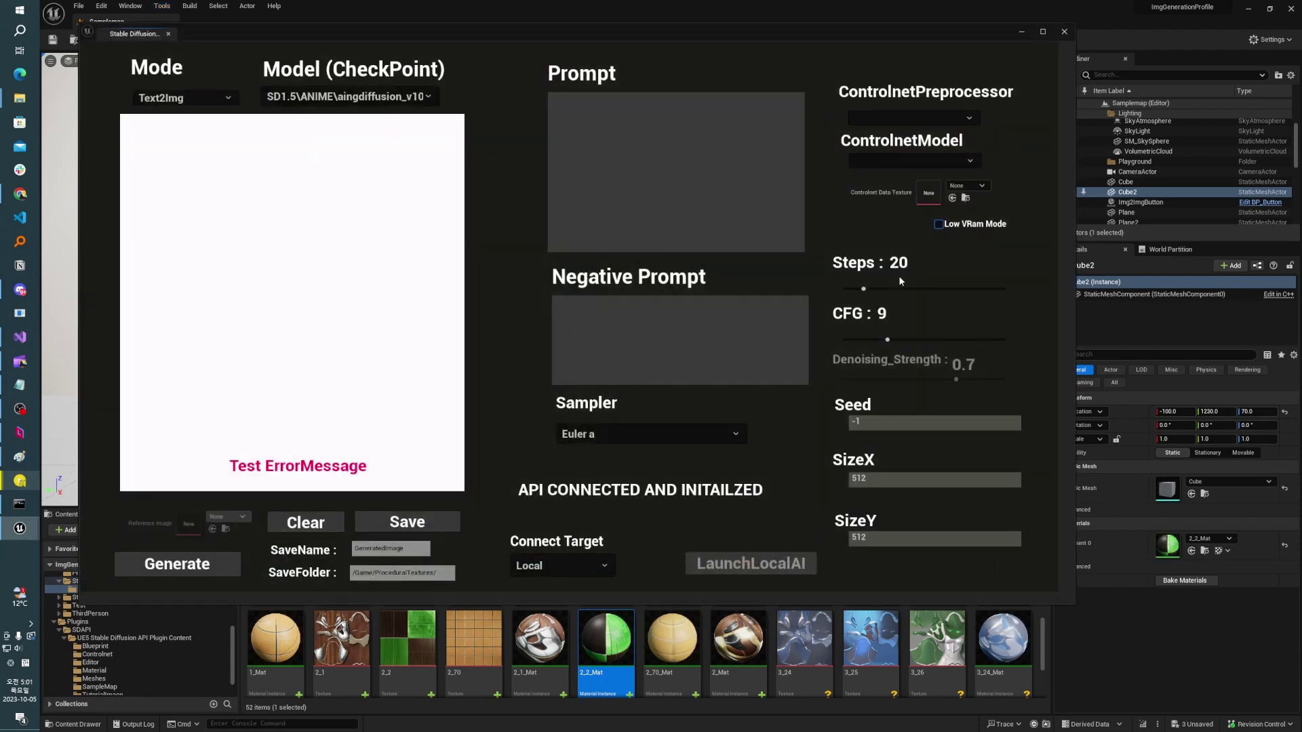
{"action": "left_click", "coordinate": [1064, 31]}
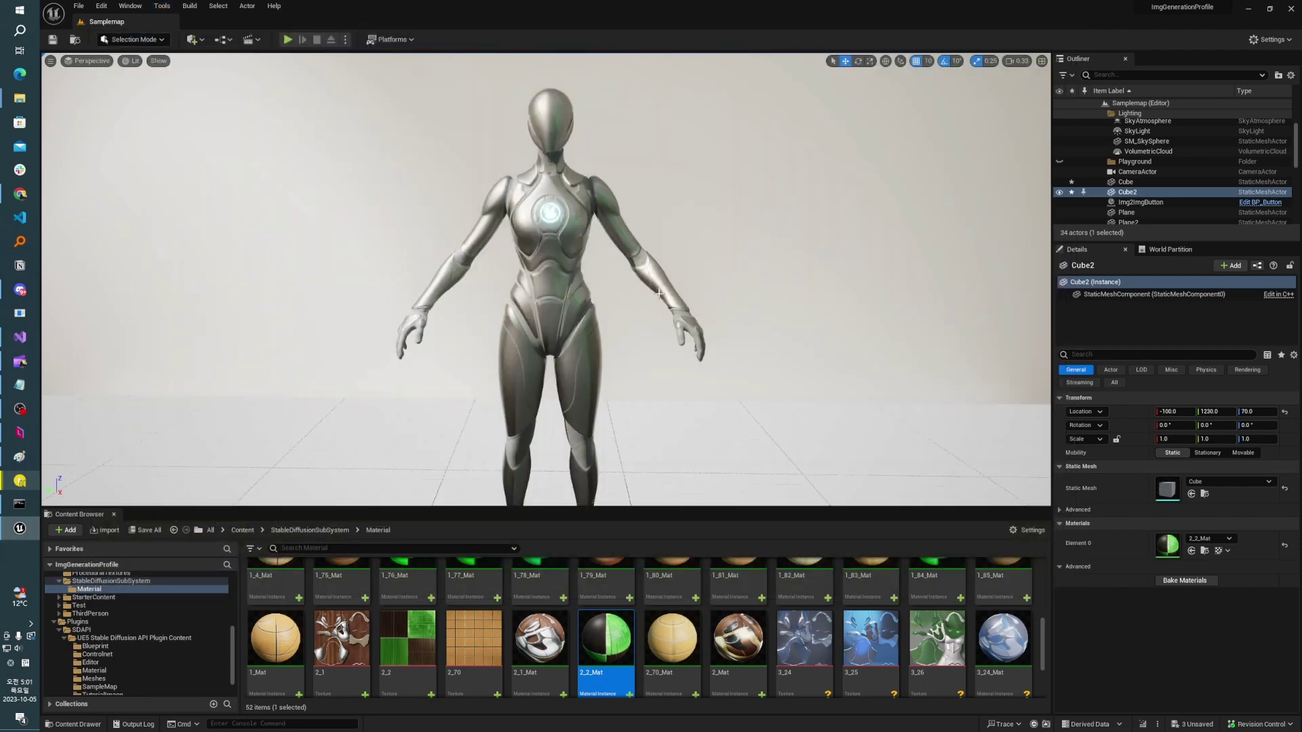
{"action": "right_click", "coordinate": [550, 279]}
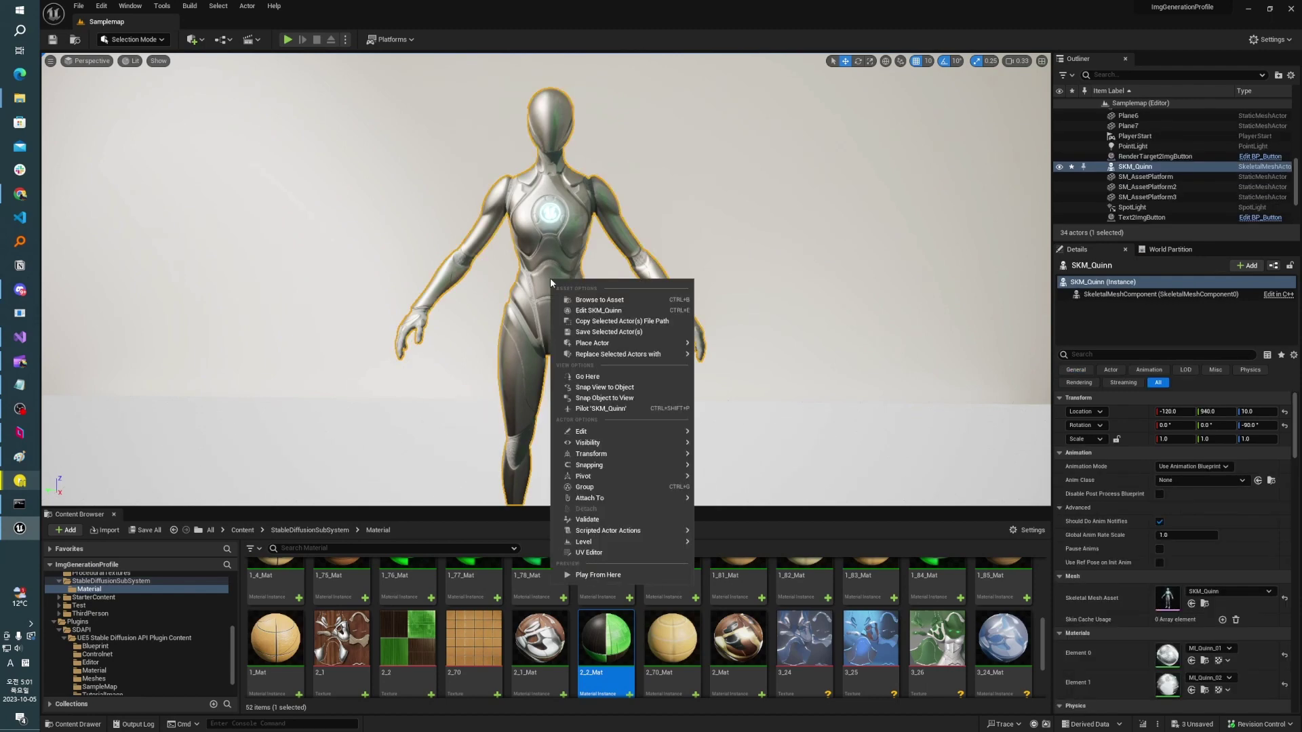
{"action": "mouse_move", "coordinate": [671, 530]}
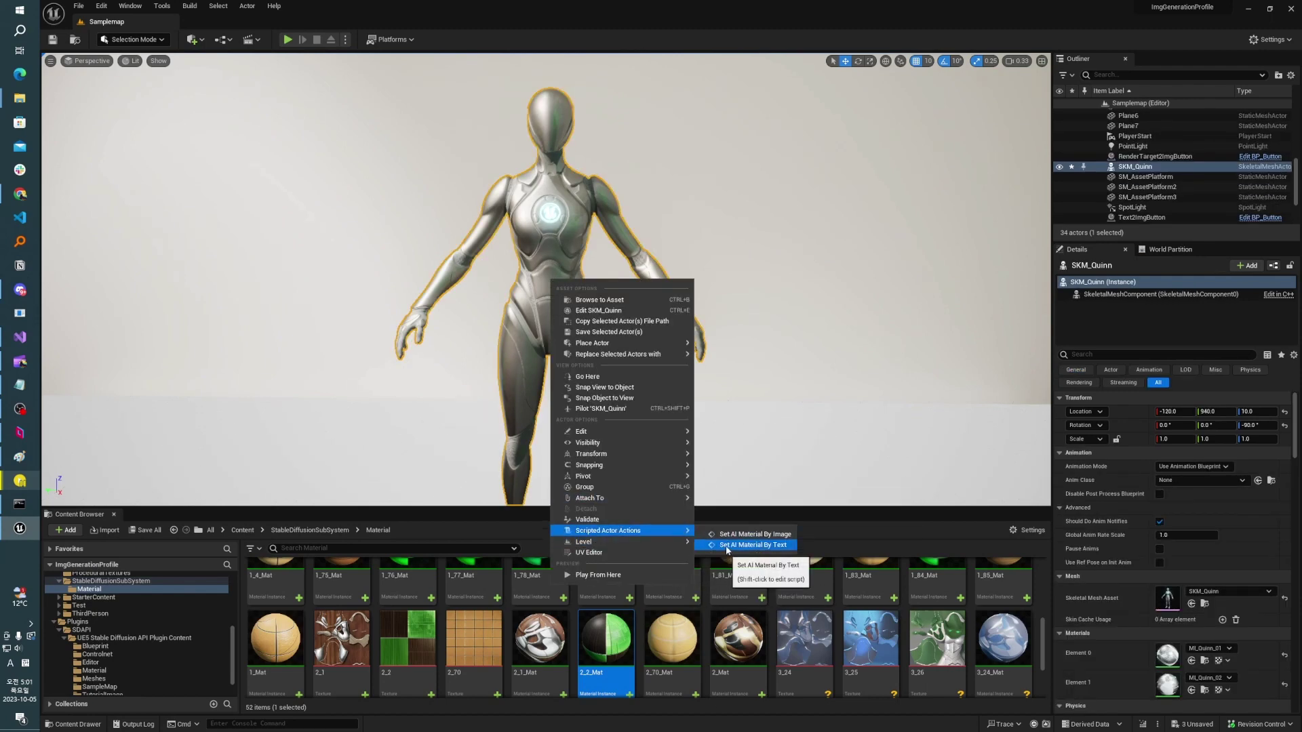
{"action": "left_click", "coordinate": [727, 546]}
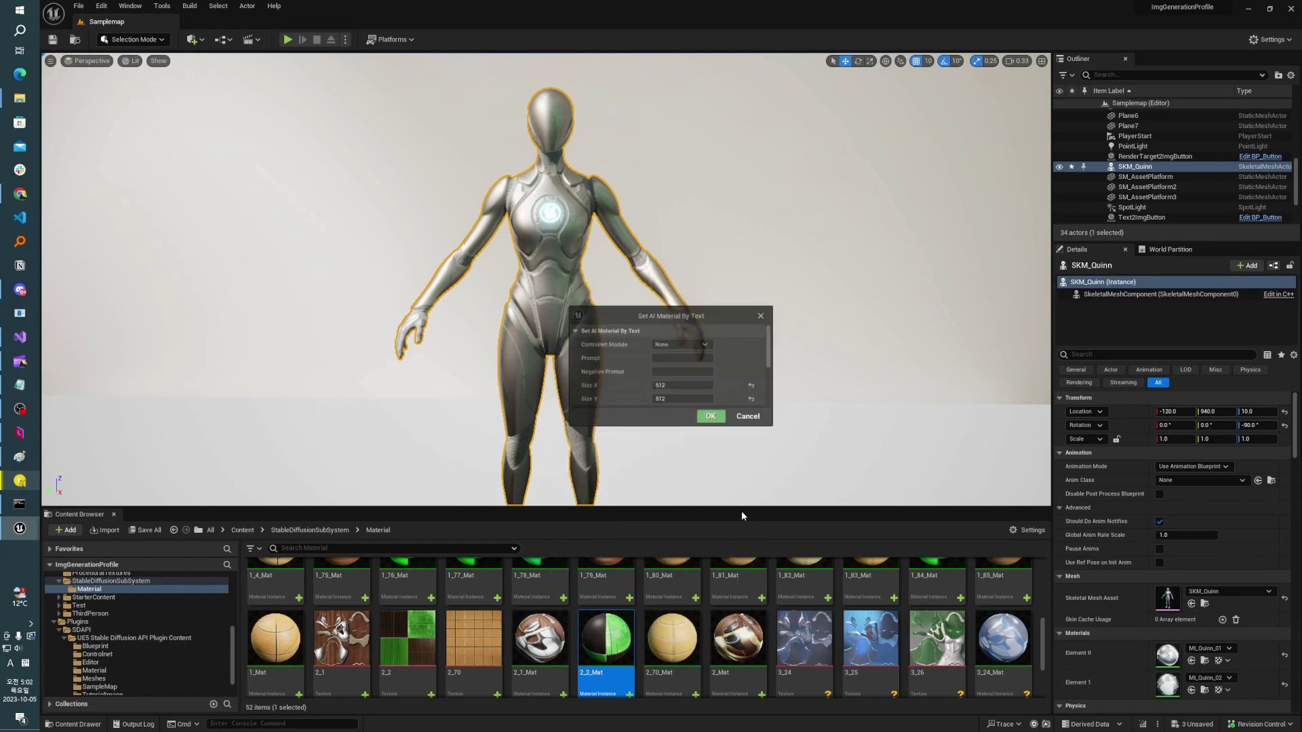
{"action": "left_click_drag", "start_coordinate": [694, 307], "coordinate": [250, 146]}
{"action": "left_click", "coordinate": [236, 179]}
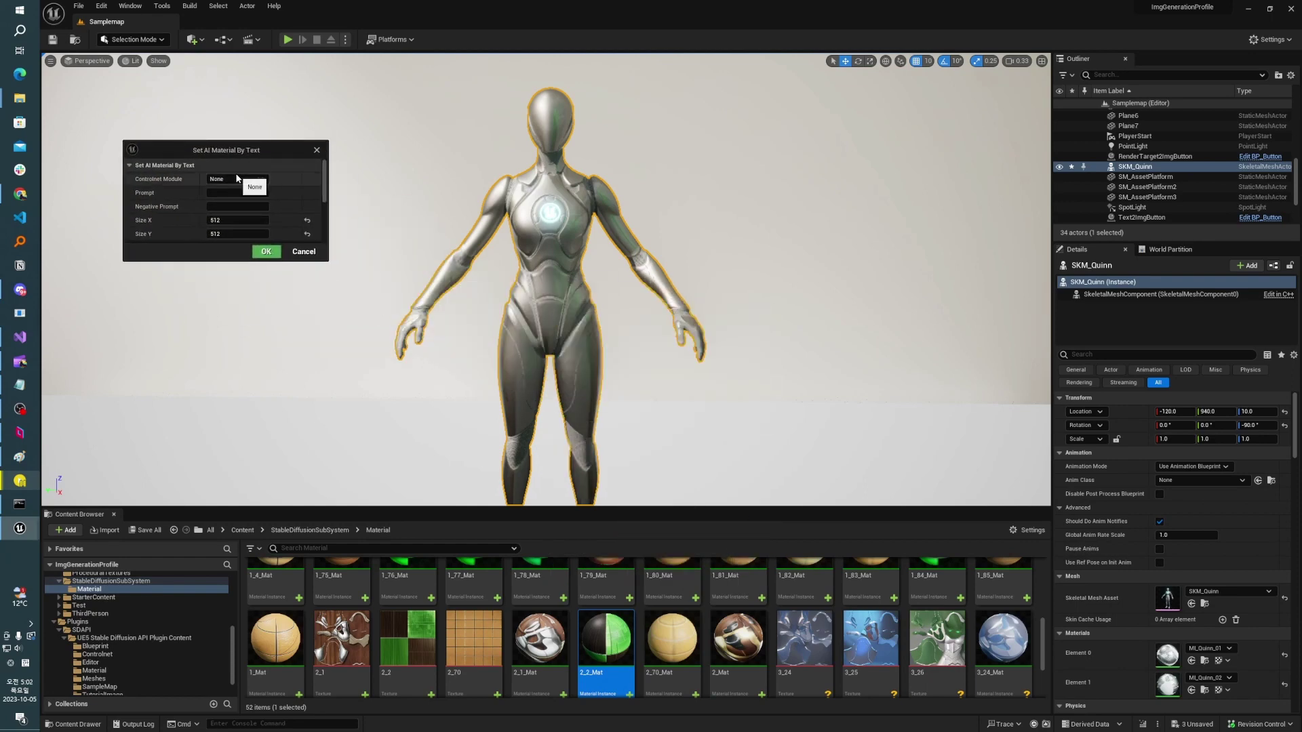
{"action": "left_click", "coordinate": [234, 212]}
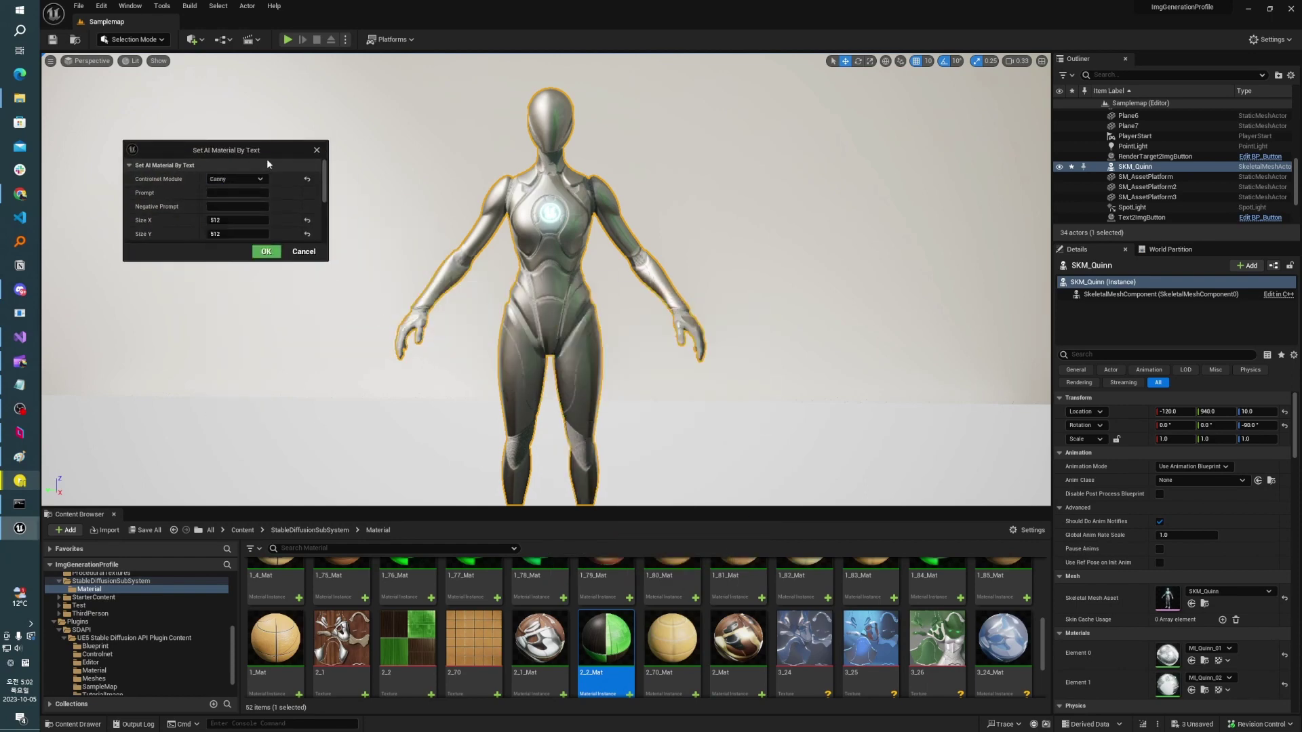
{"action": "left_click", "coordinate": [317, 150]}
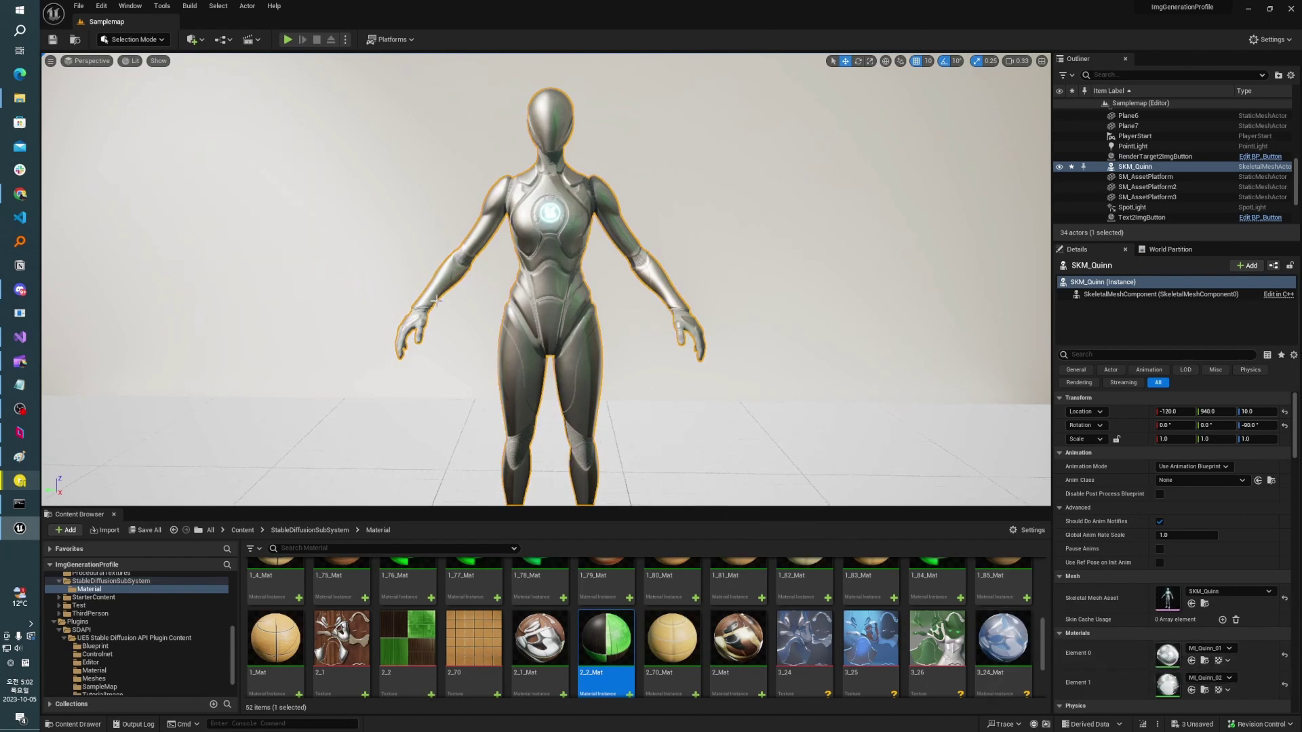
Locate the SKM_Quinn mannequin's material instances in the project content, and open its Set AI Material By Text options
{"action": "left_click", "coordinate": [1204, 689]}
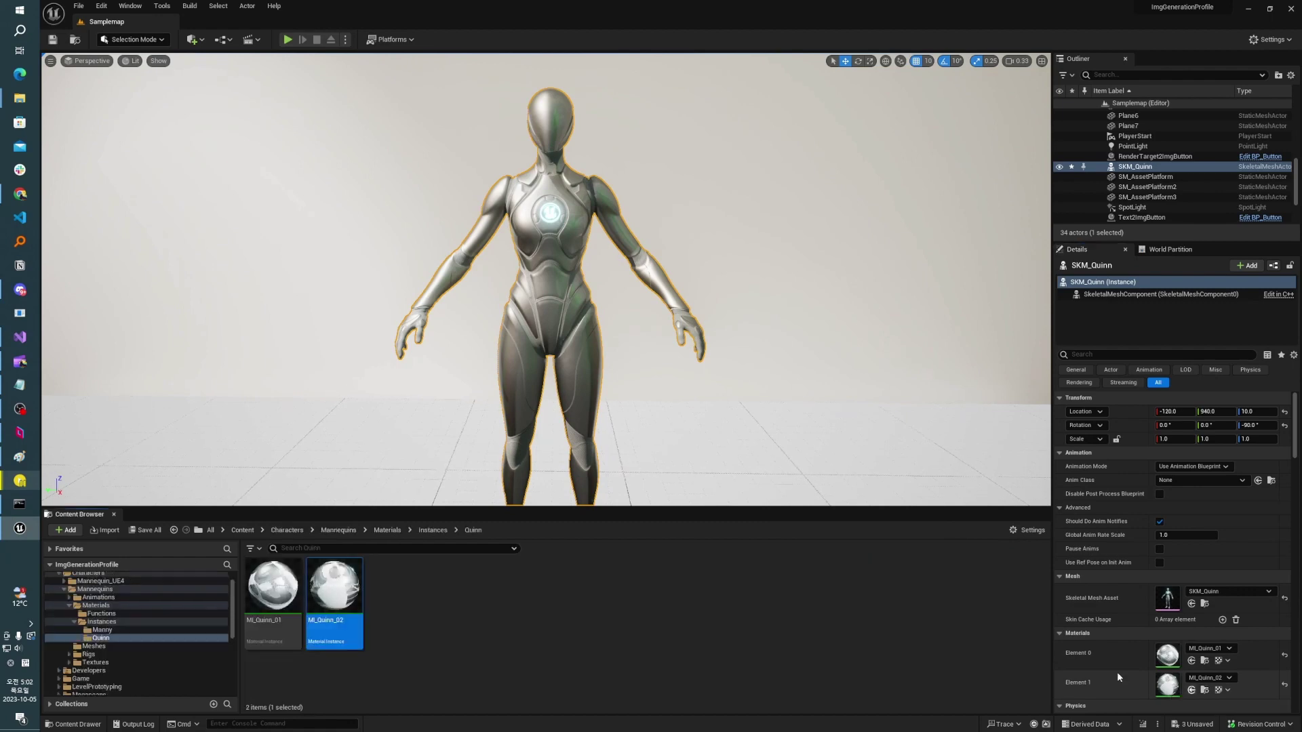
{"action": "left_click", "coordinate": [272, 588]}
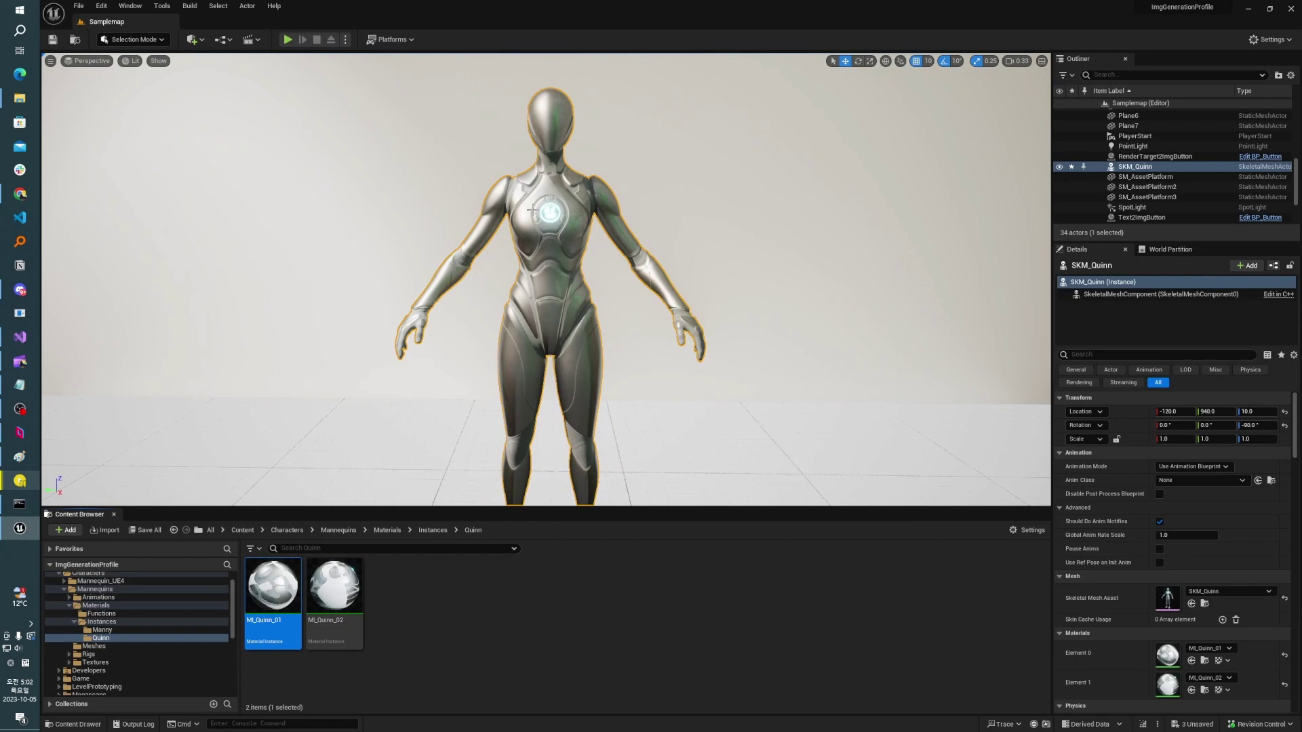
{"action": "right_click", "coordinate": [533, 212]}
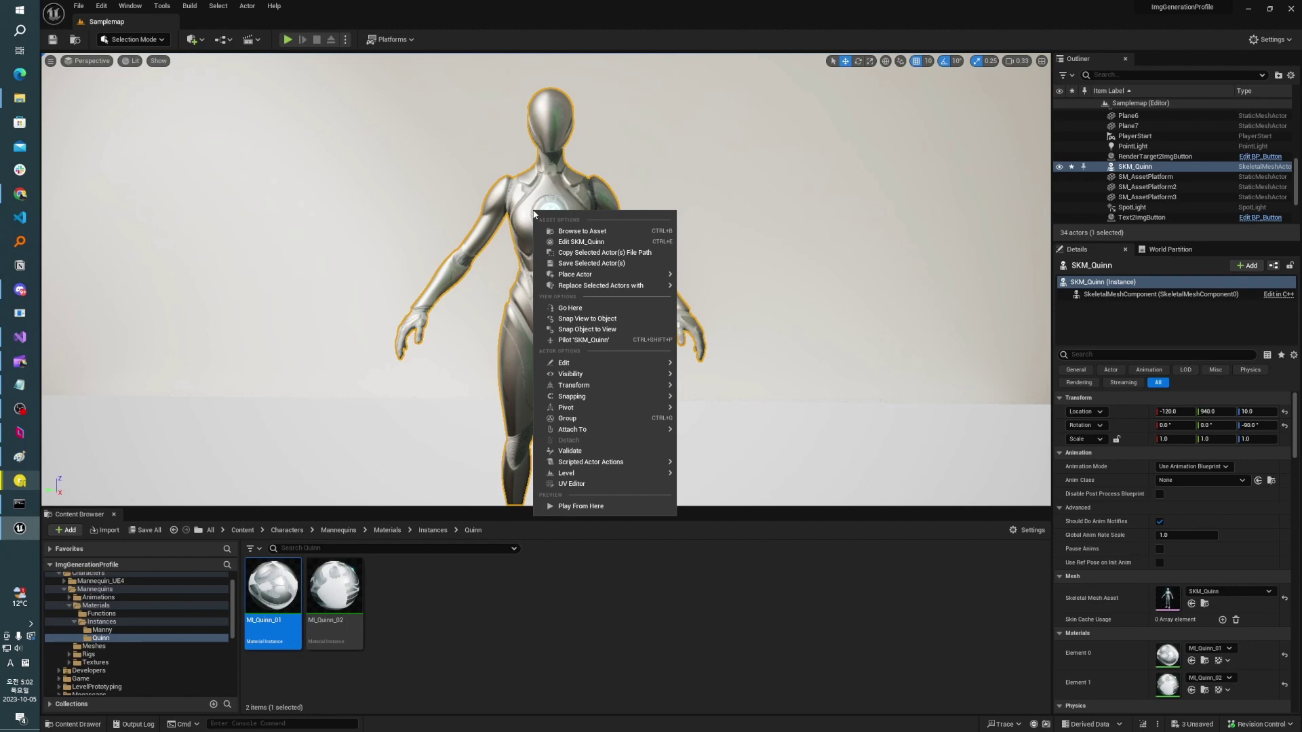
{"action": "mouse_move", "coordinate": [629, 460]}
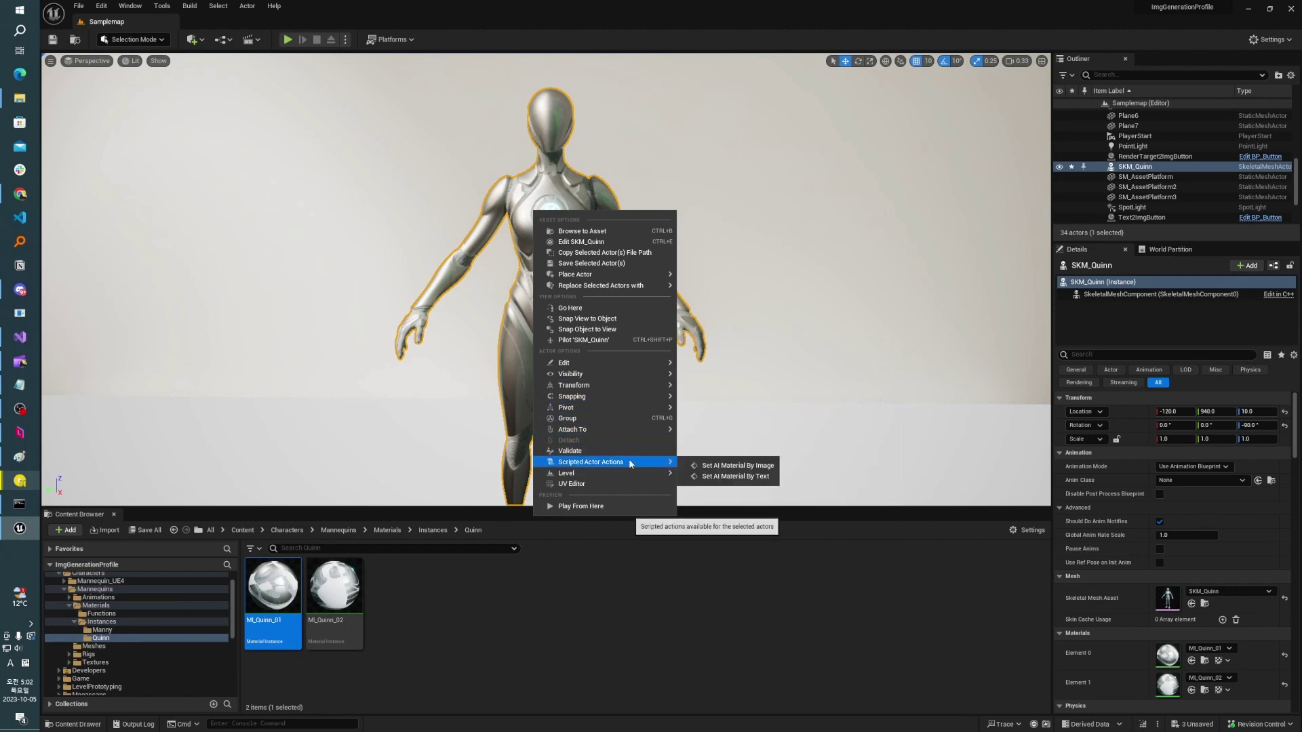
{"action": "left_click", "coordinate": [710, 478]}
{"action": "left_click_drag", "start_coordinate": [665, 319], "coordinate": [261, 136]}
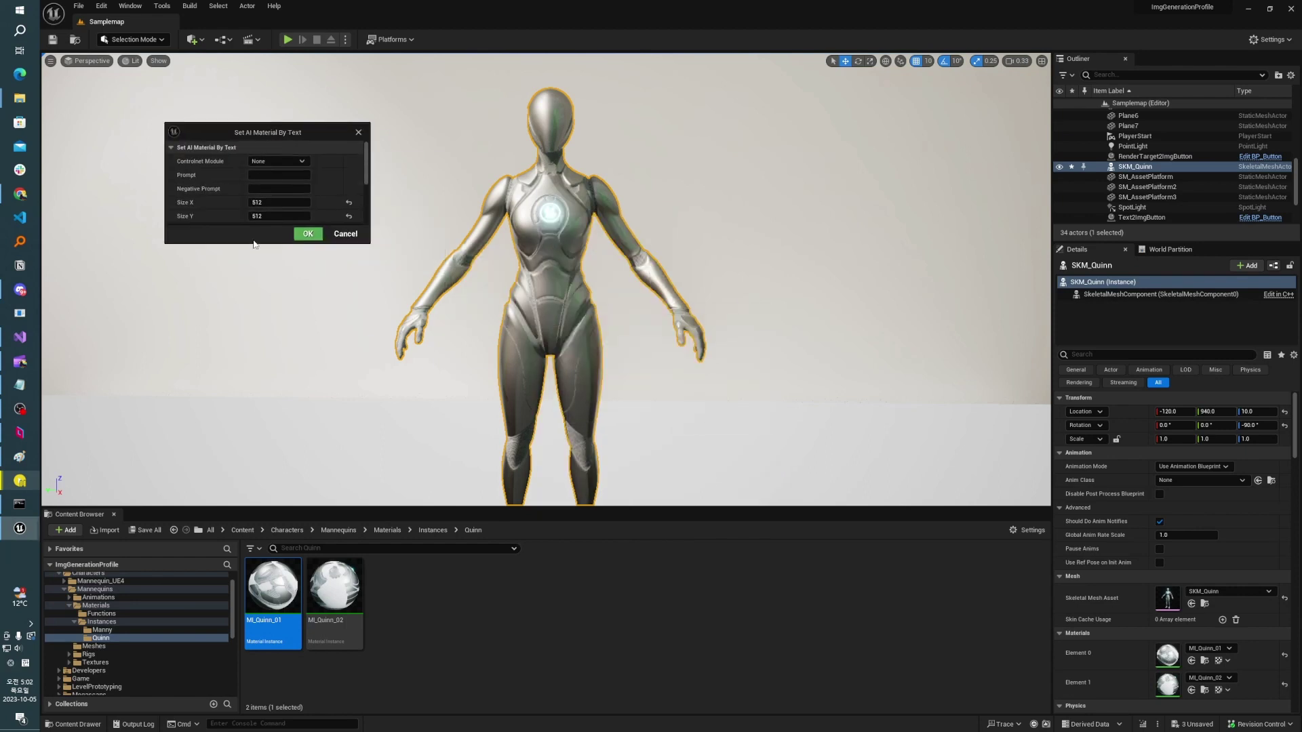
Generate the mannequin's AI material by text with Controlnet Module Canny, prompt "Wood, Armor", Steps 21 and Material Index 0
{"action": "left_click", "coordinate": [278, 161]}
{"action": "left_click", "coordinate": [279, 177]}
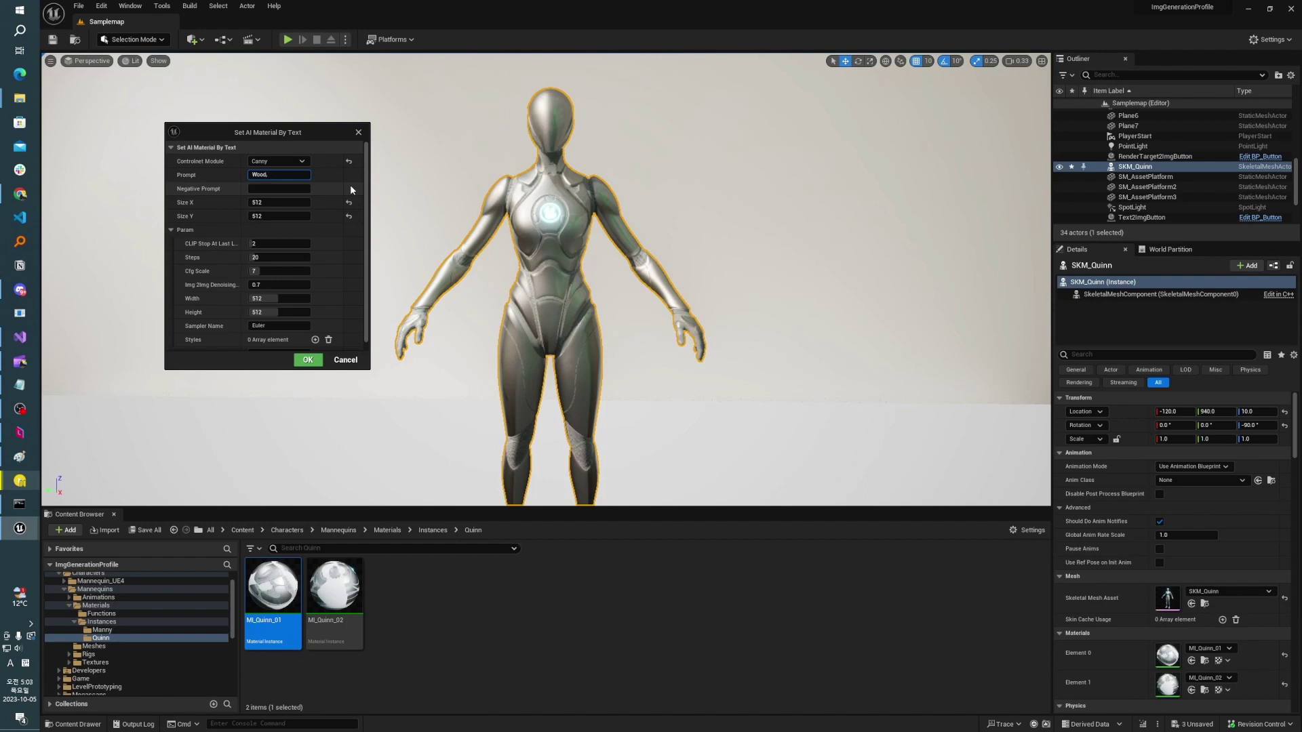
{"action": "type", "text": "mor,"}
{"action": "key", "text": "Return"}
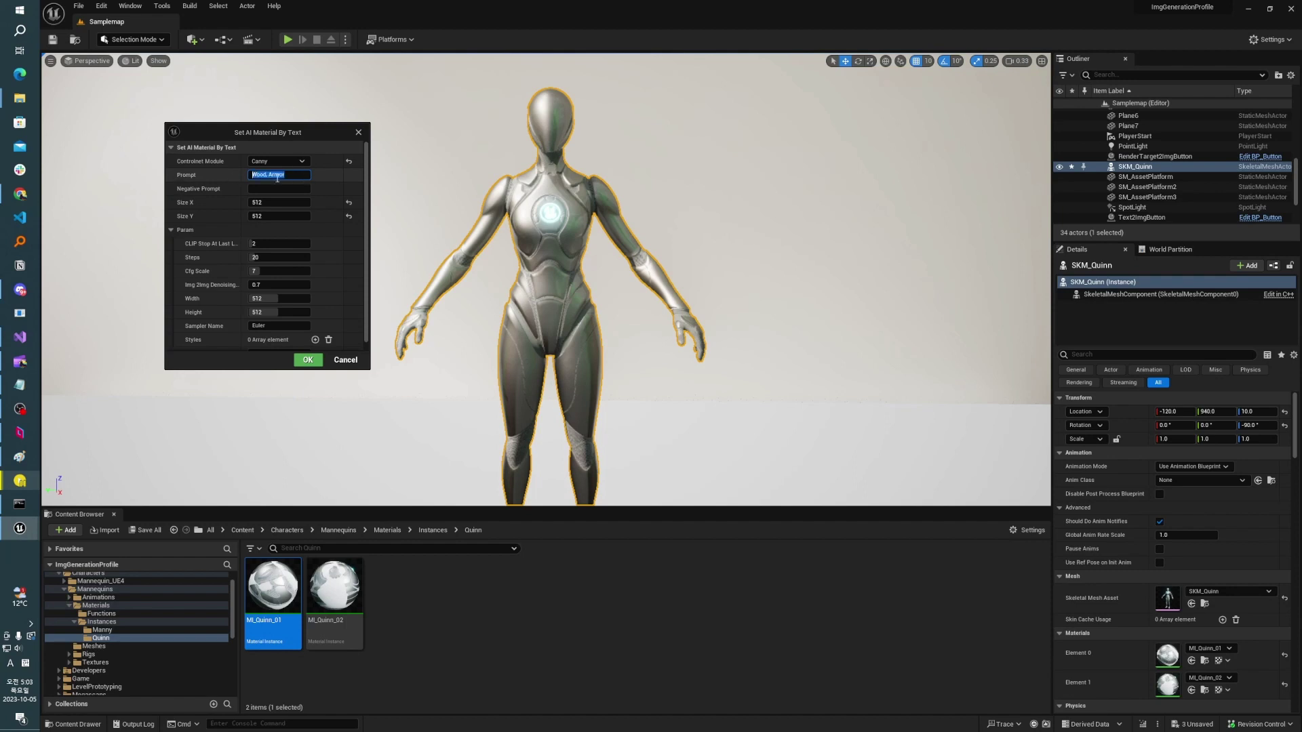
{"action": "left_click", "coordinate": [335, 177]}
{"action": "scroll", "coordinate": [335, 177], "scroll_direction": "down", "scroll_amount": 1}
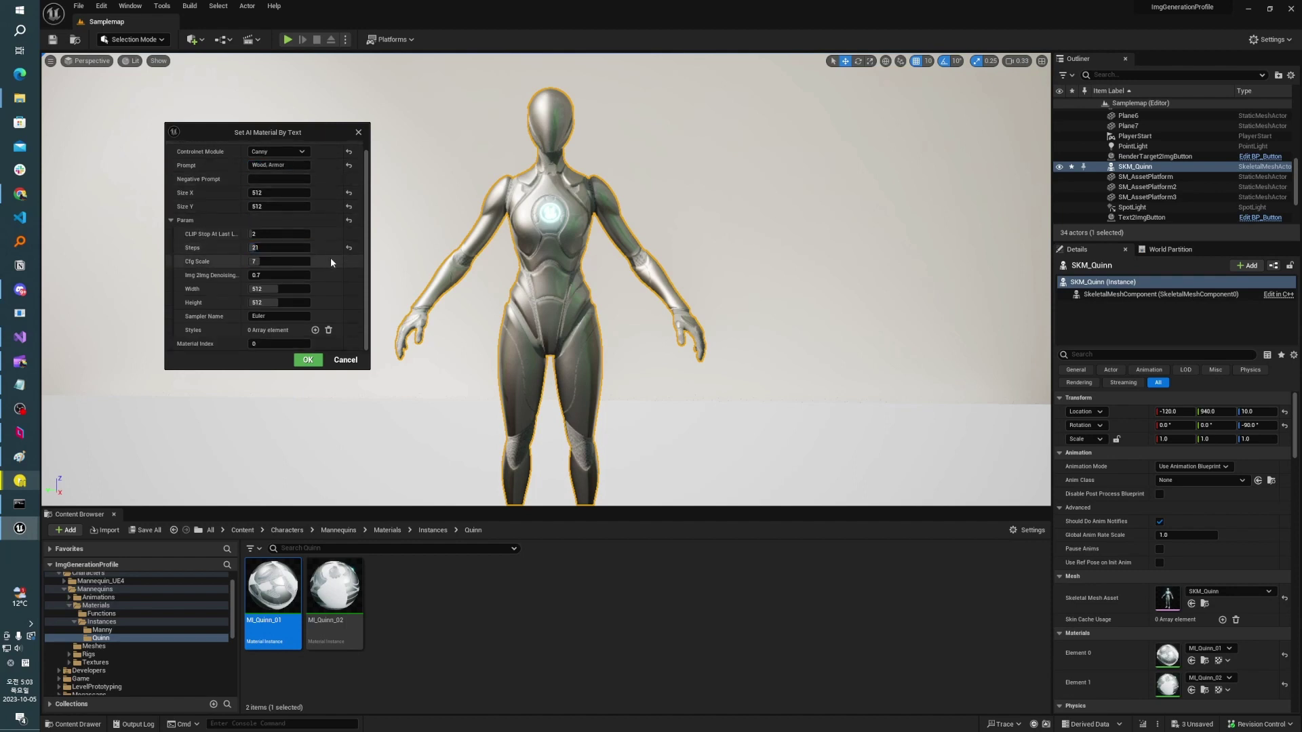
{"action": "left_click", "coordinate": [278, 344]}
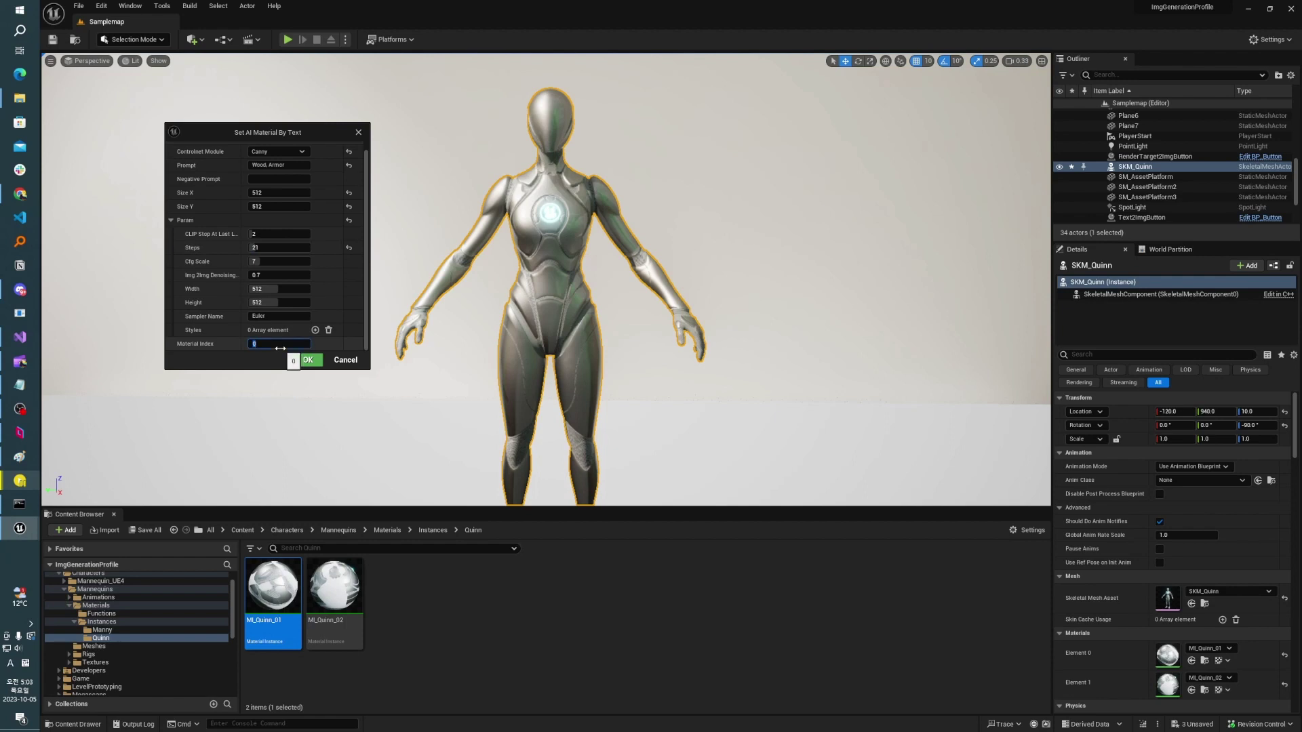
{"action": "left_click", "coordinate": [315, 360]}
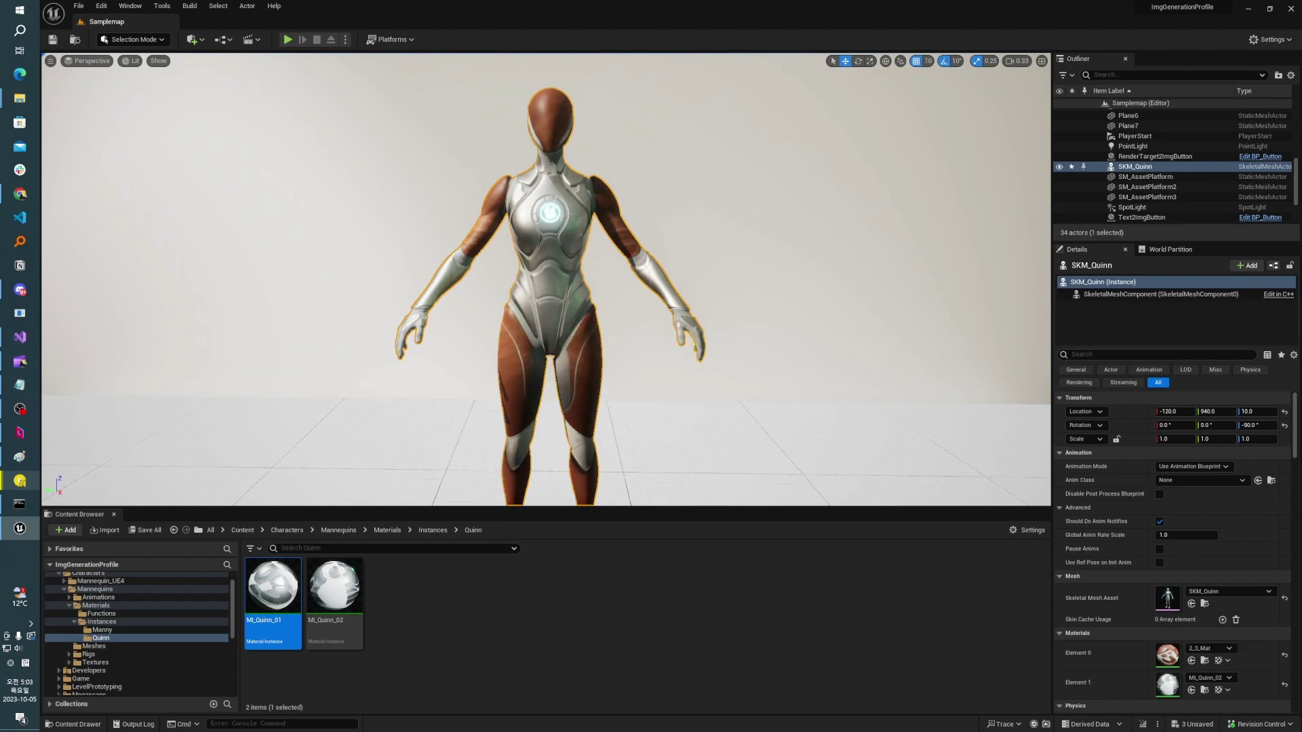
Generate another text-based AI material for the mannequin's Material Index 1, using Controlnet Module Canny and prompt "Wood, Armor"
{"action": "right_click_drag", "start_coordinate": [526, 166], "coordinate": [292, 224]}
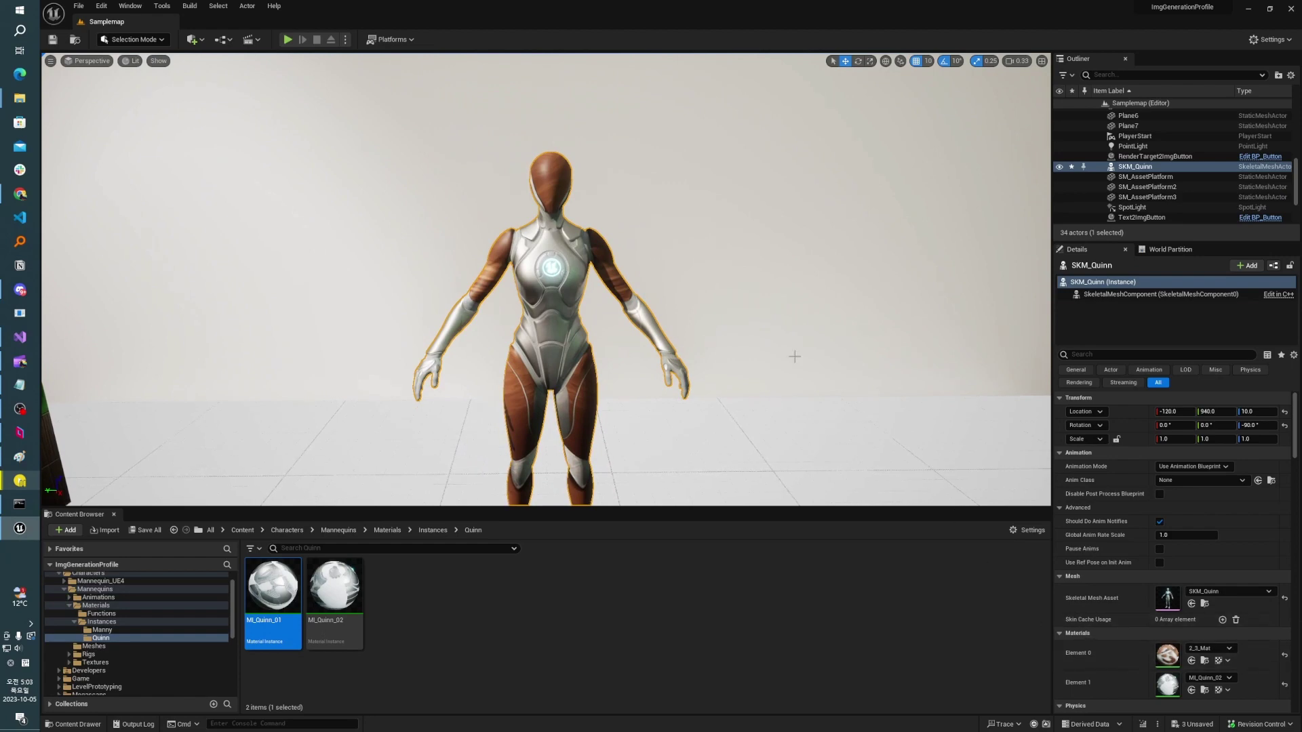
{"action": "right_click", "coordinate": [562, 244]}
{"action": "mouse_move", "coordinate": [678, 500]}
{"action": "left_click", "coordinate": [720, 503]}
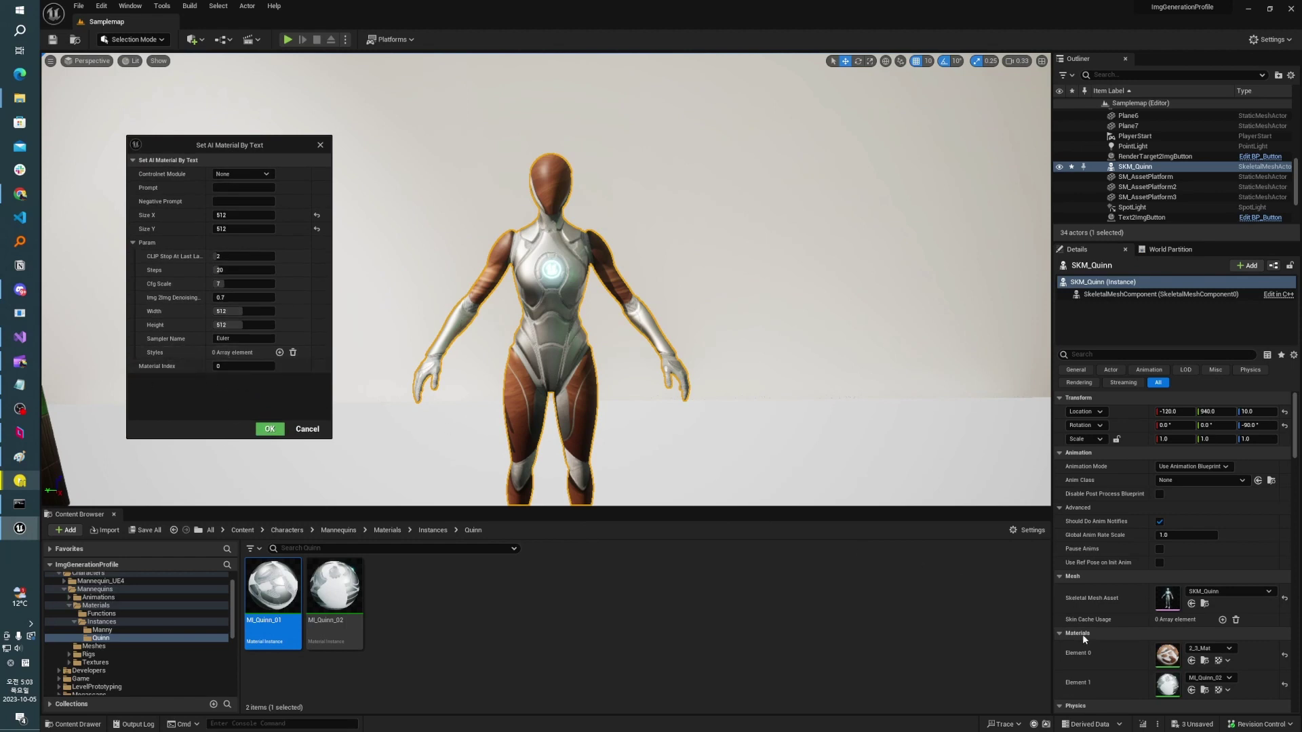
{"action": "left_click", "coordinate": [231, 367]}
{"action": "left_click", "coordinate": [261, 175]}
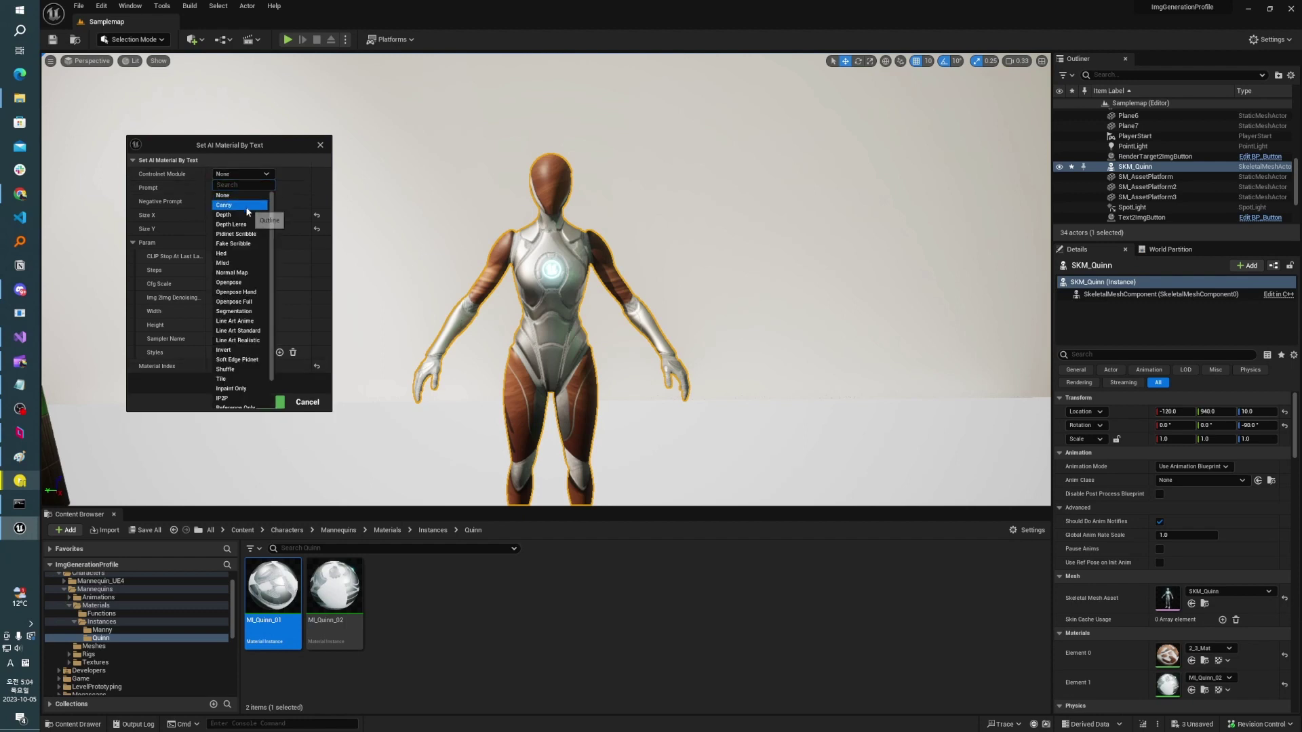
{"action": "left_click", "coordinate": [240, 205]}
{"action": "left_click", "coordinate": [252, 188]}
{"action": "type", "text": "Wood, Armor"}
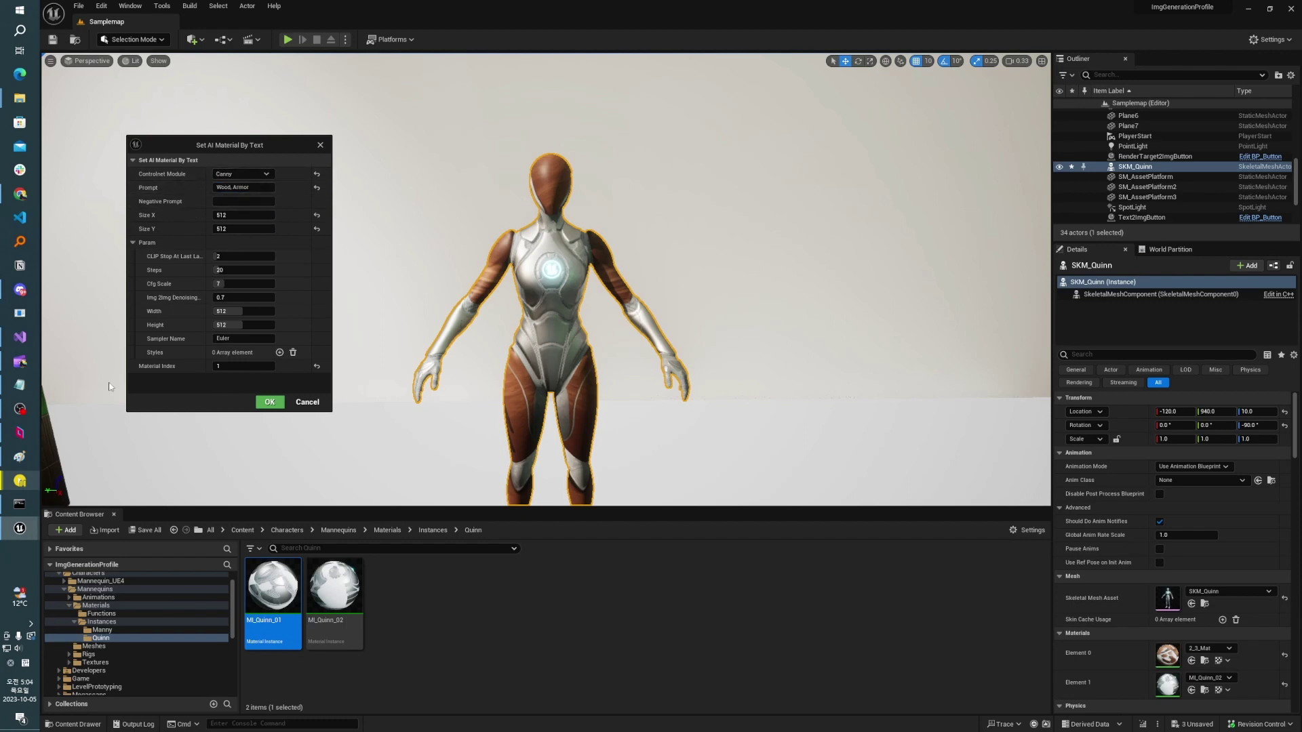
{"action": "left_click", "coordinate": [264, 402]}
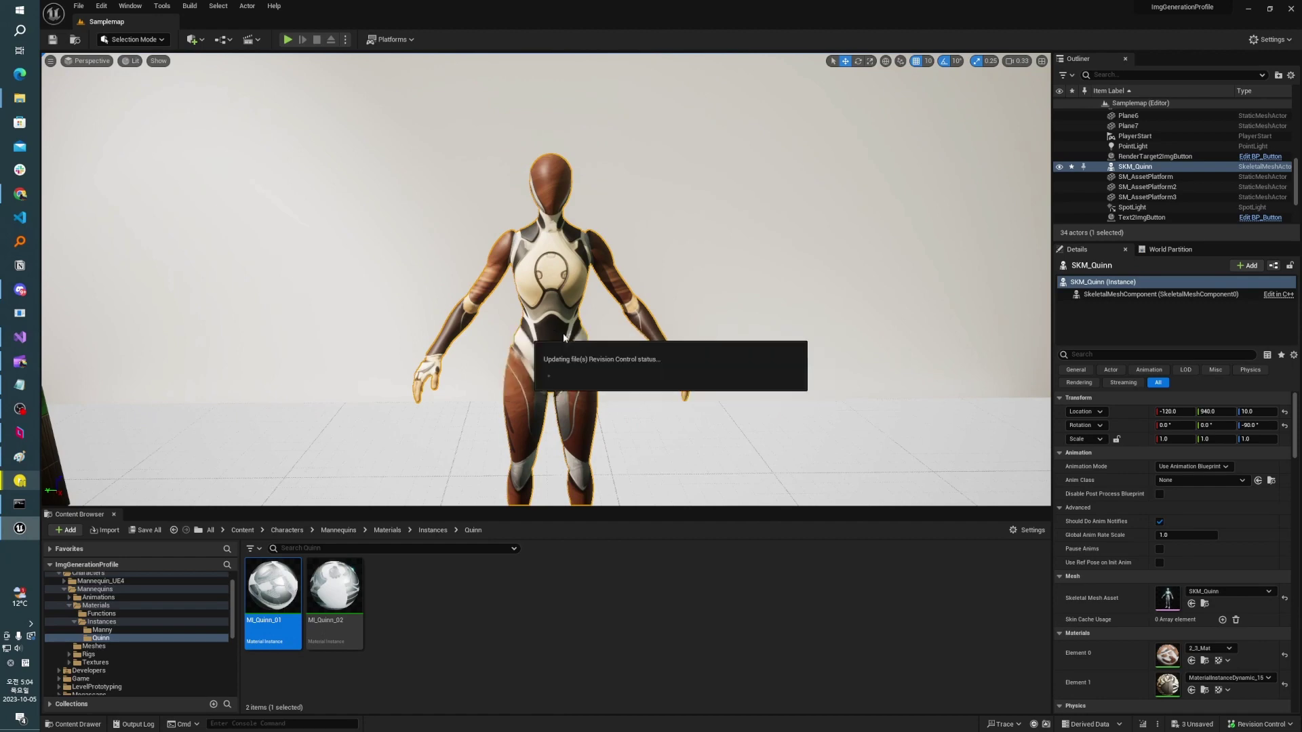
Examine the generated armor materials on the mannequin from close up and from behind
{"action": "key", "text": "Escape"}
{"action": "right_click_drag", "start_coordinate": [563, 333], "coordinate": [461, 343]}
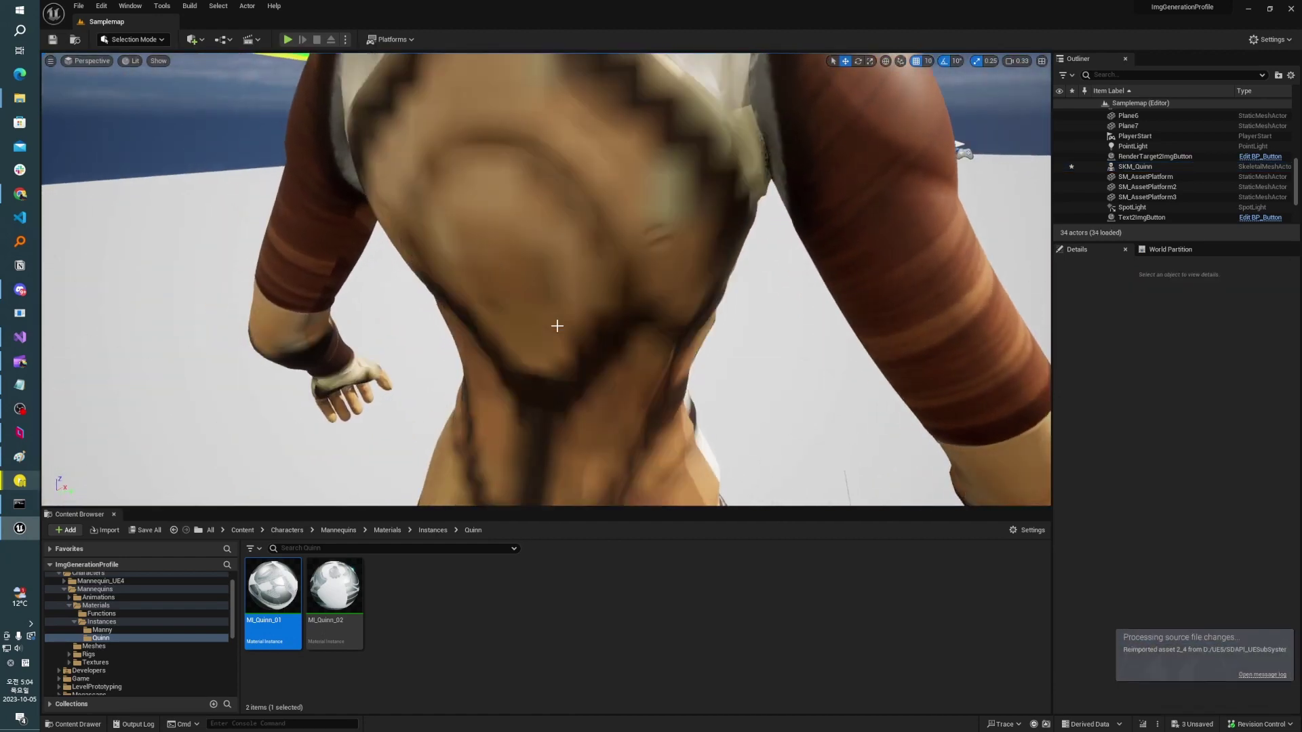
{"action": "mouse_move", "coordinate": [581, 269]}
{"action": "right_mouse_down"}
{"action": "mouse_move", "coordinate": [528, 275]}
{"action": "mouse_move", "coordinate": [665, 285]}
{"action": "mouse_move", "coordinate": [498, 278]}
{"action": "mouse_move", "coordinate": [596, 261]}
{"action": "right_mouse_up"}
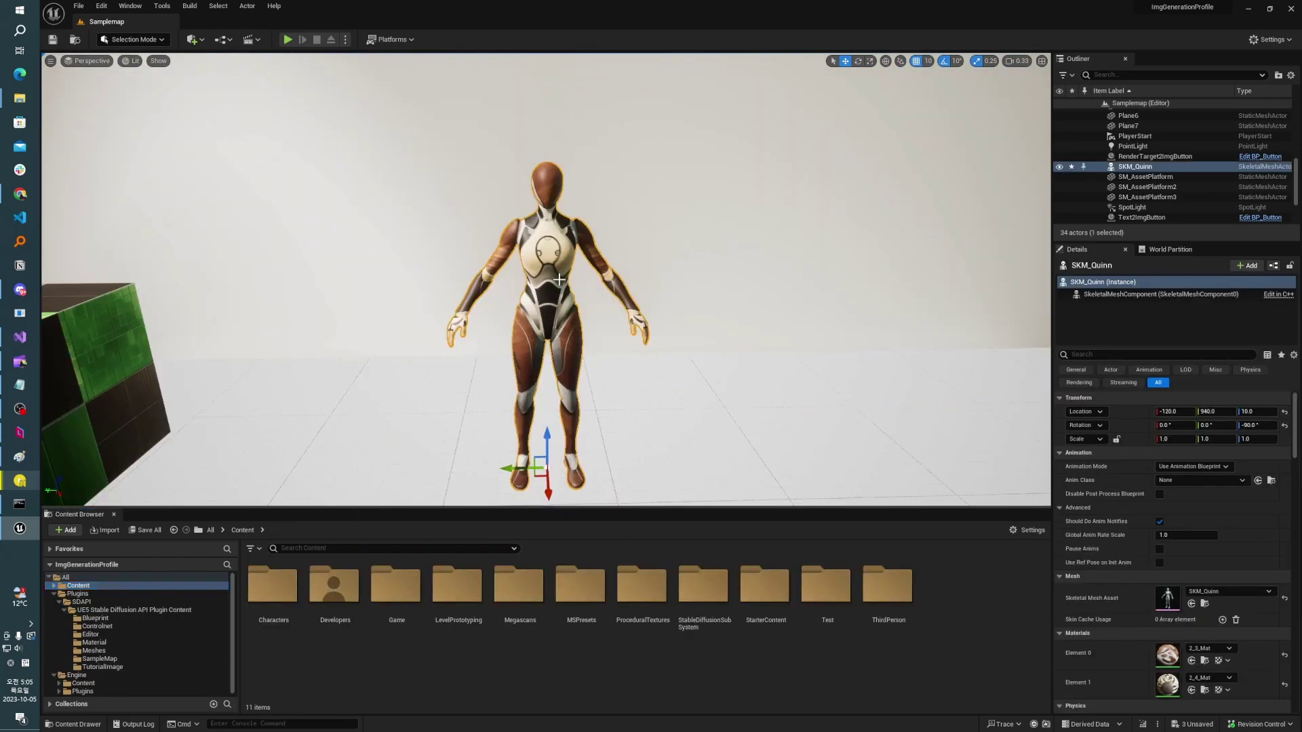
From the generated materials folder, assign 4_9_Mat to the mannequin's Element 1, and try 3_25_Mat before assigning 3_26_Mat to Element 0
{"action": "left_click", "coordinate": [1205, 689]}
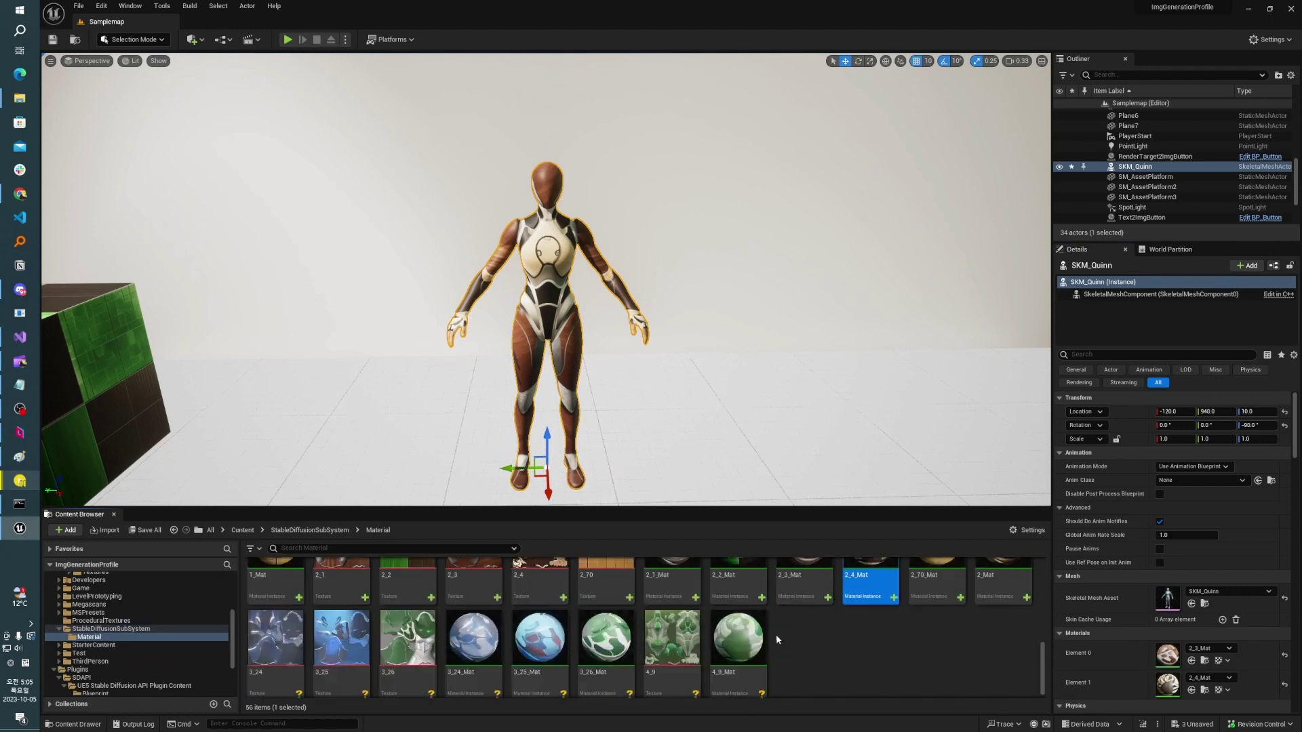
{"action": "scroll", "coordinate": [776, 637], "scroll_direction": "down", "scroll_amount": 1}
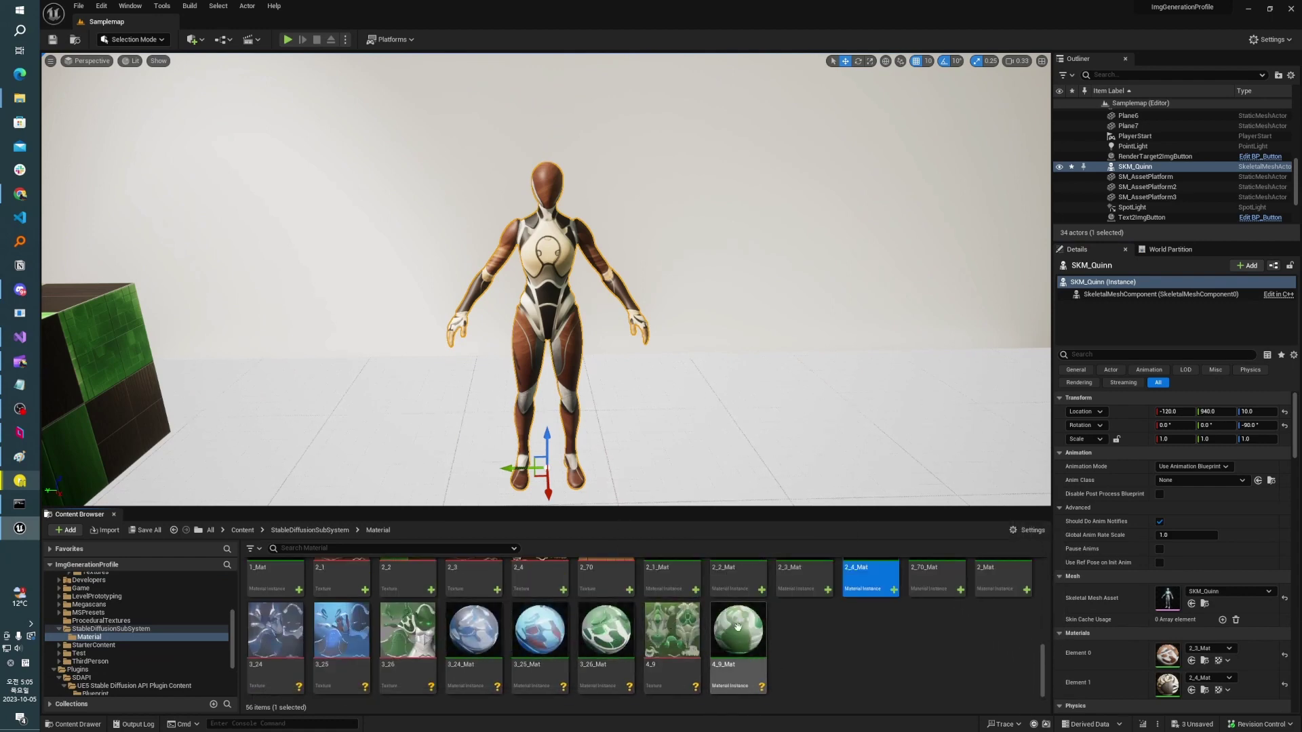
{"action": "left_click_drag", "start_coordinate": [738, 627], "coordinate": [1157, 686]}
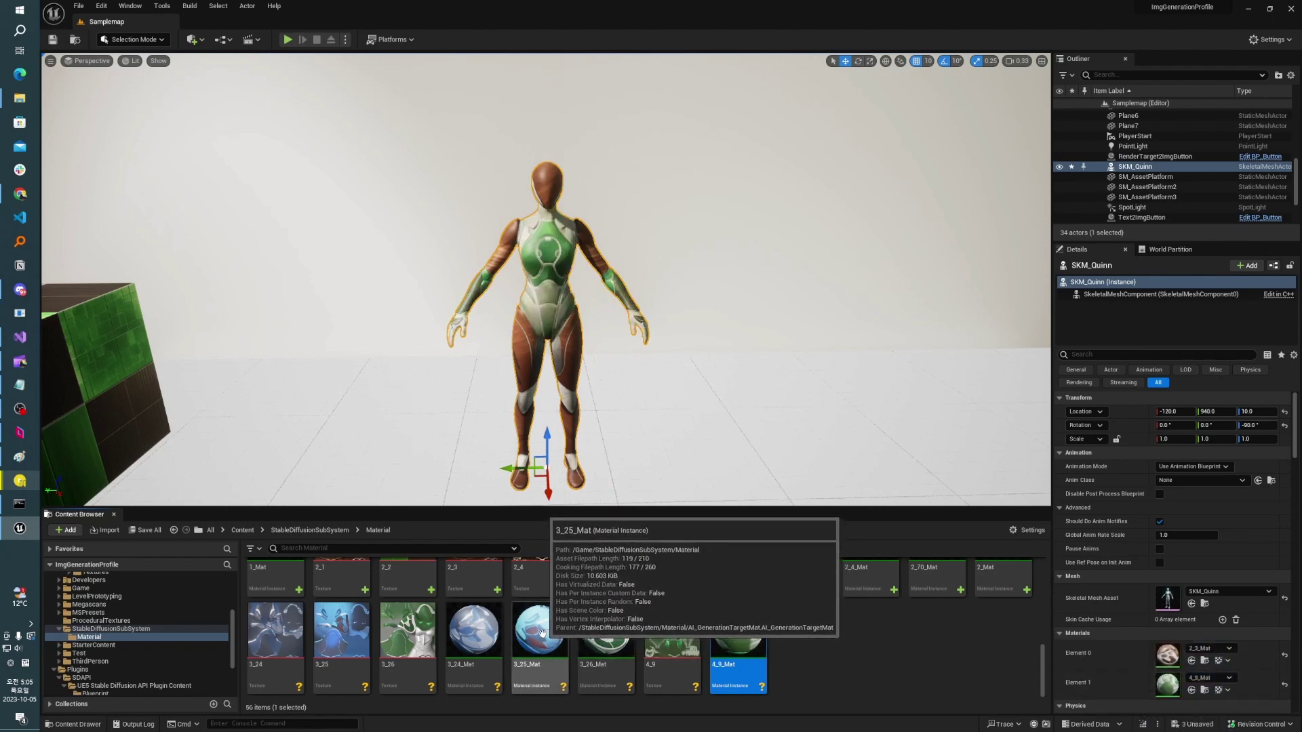
{"action": "left_click_drag", "start_coordinate": [541, 632], "coordinate": [1163, 655]}
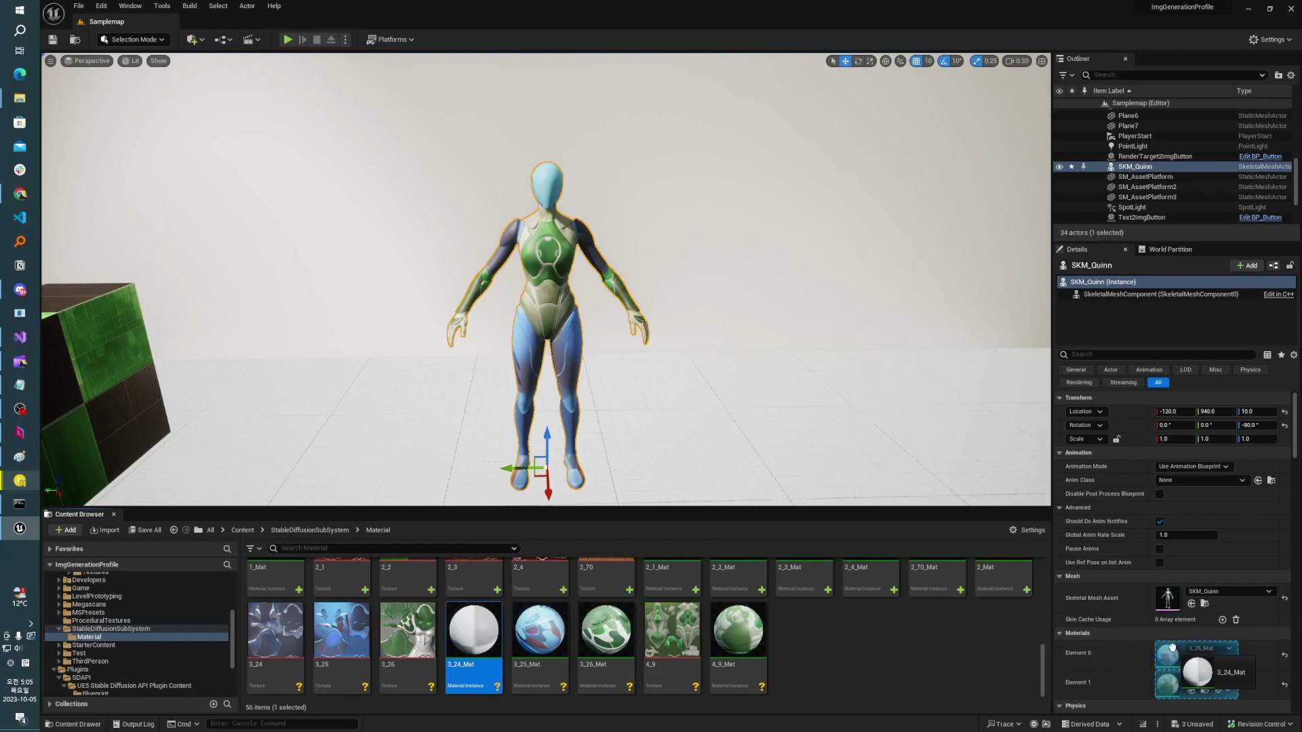
{"action": "left_click_drag", "start_coordinate": [608, 648], "coordinate": [1167, 644]}
Examine the mannequin's reassigned materials from different distances and angles, including alongside the two textured cubes
{"action": "key", "text": "a"}
{"action": "right_click_drag", "start_coordinate": [766, 339], "coordinate": [808, 338]}
{"action": "key", "text": "w"}
{"action": "key", "text": "s"}
{"action": "key", "text": "d"}
{"action": "key", "text": "w"}
{"action": "key", "text": "s"}
{"action": "key", "text": "a"}
{"action": "key", "text": "w"}
{"action": "key", "text": "a"}
{"action": "key", "text": "d"}
{"action": "key", "text": "s"}
{"action": "key", "text": "w"}
{"action": "key", "text": "s"}
{"action": "key", "text": "d"}
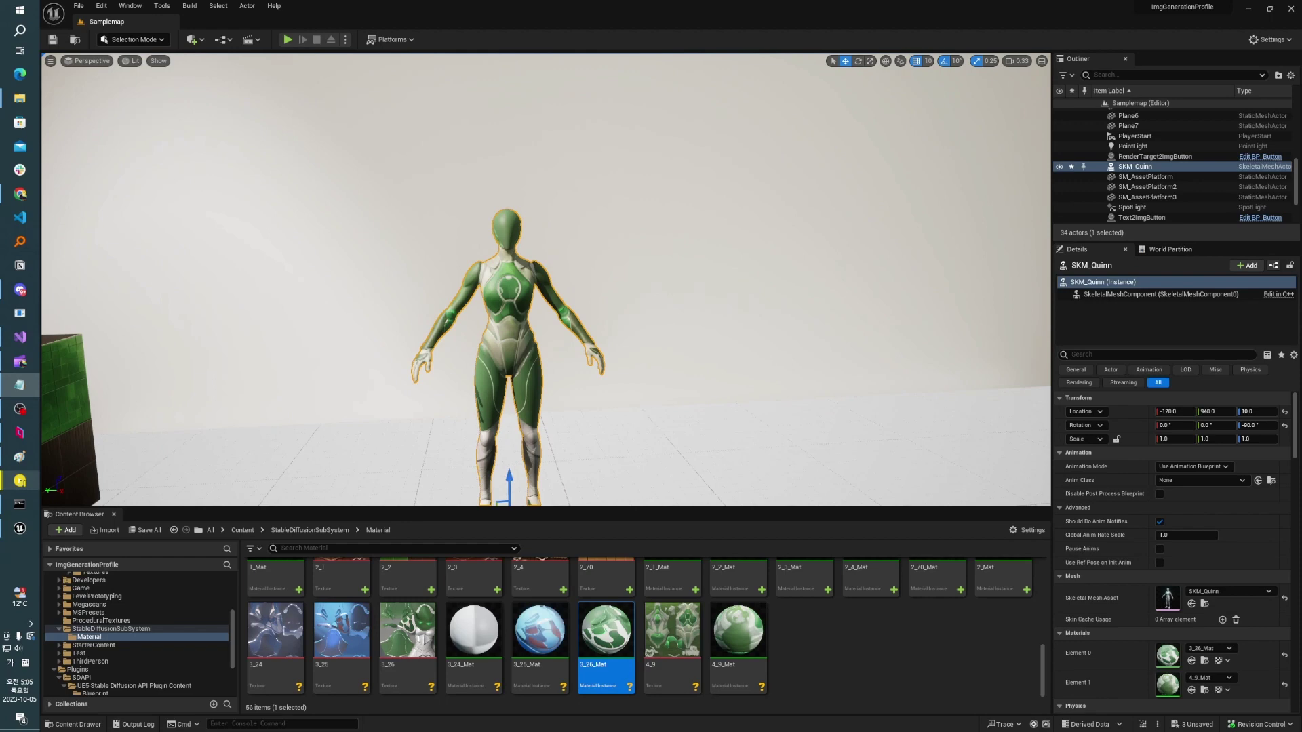
{"action": "mouse_move", "coordinate": [558, 268]}
{"action": "right_mouse_down"}
{"action": "mouse_move", "coordinate": [468, 269]}
{"action": "mouse_move", "coordinate": [543, 269]}
{"action": "right_mouse_up"}
{"action": "key", "text": "s"}
{"action": "key", "text": "a"}
{"action": "key", "text": "w"}
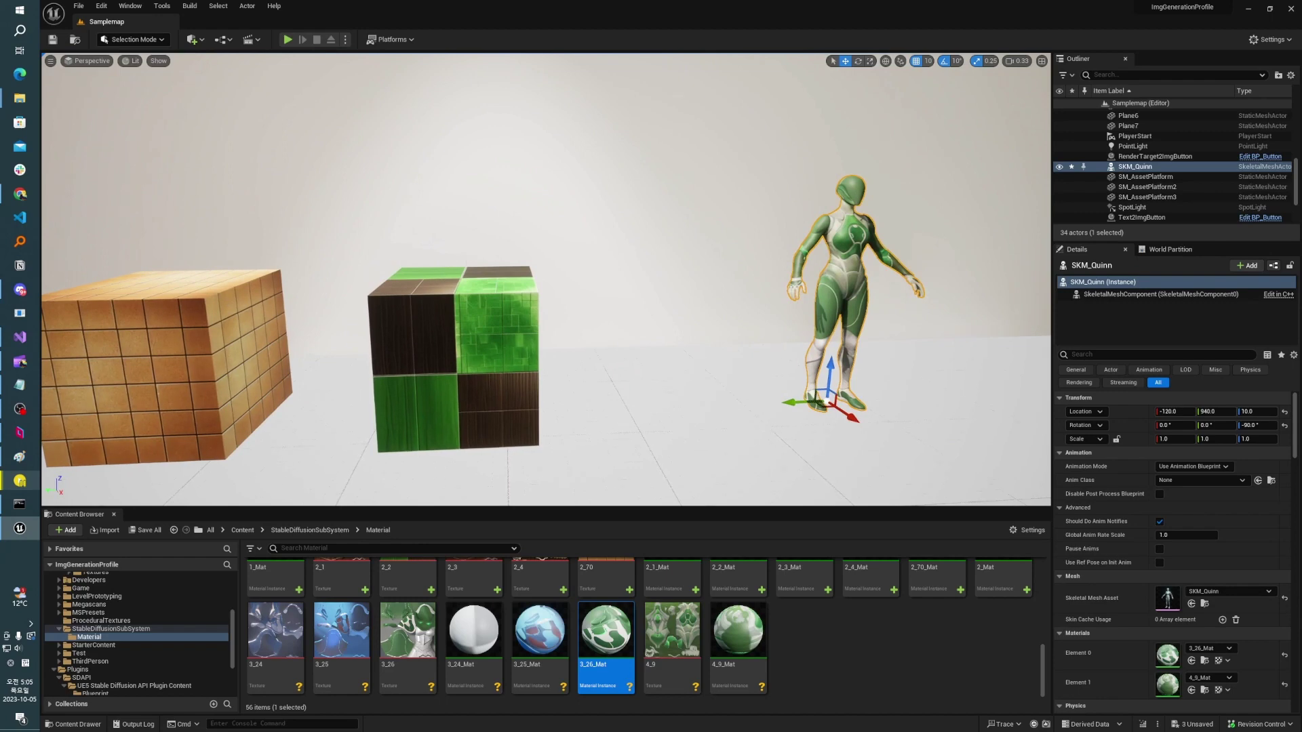